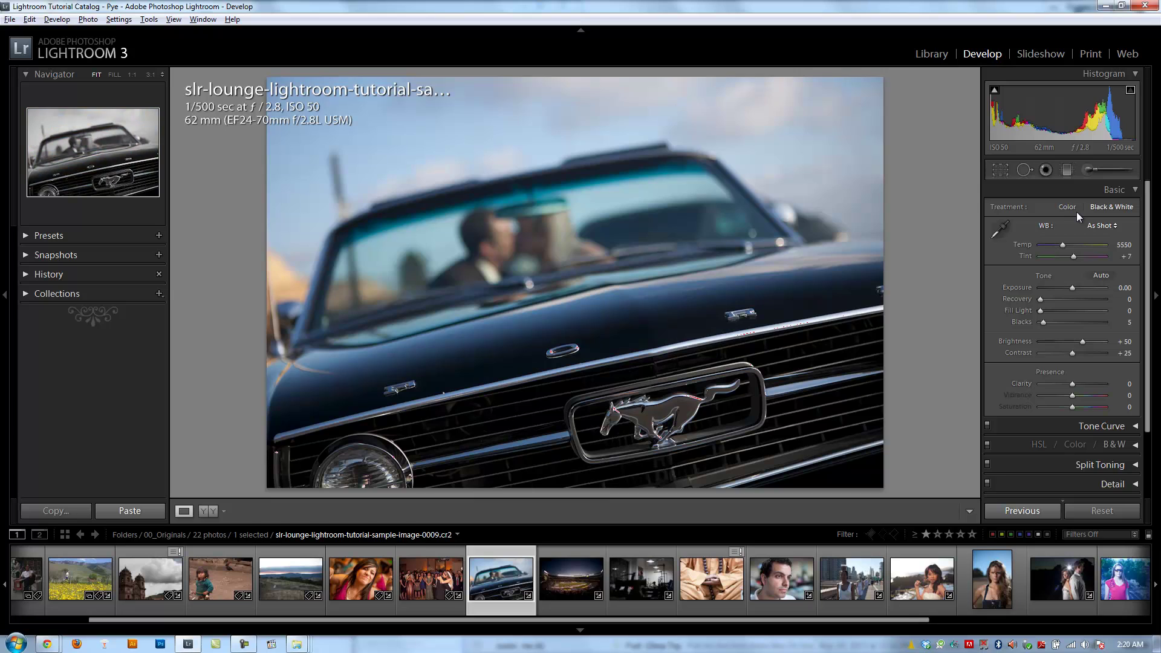
# Step: Toggle the photo between black and white and colour, leaving it in colour
pyautogui.press('v')
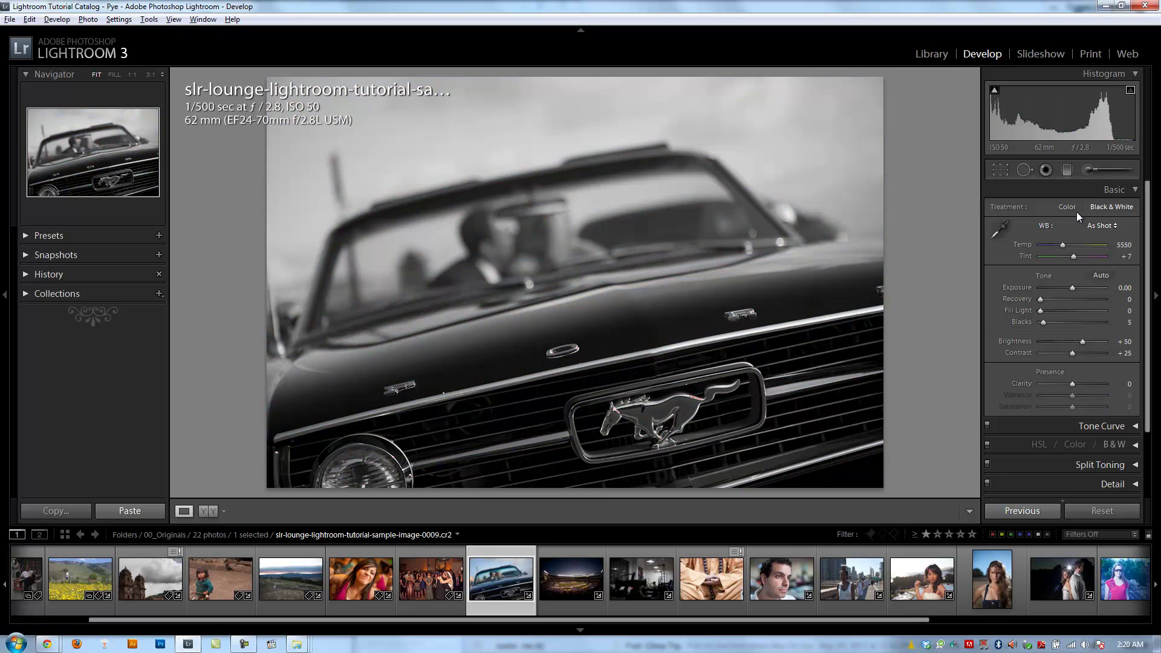
pyautogui.press('v')
pyautogui.press('v')
pyautogui.press('v')
pyautogui.click(1089, 208)
pyautogui.click(1059, 209)
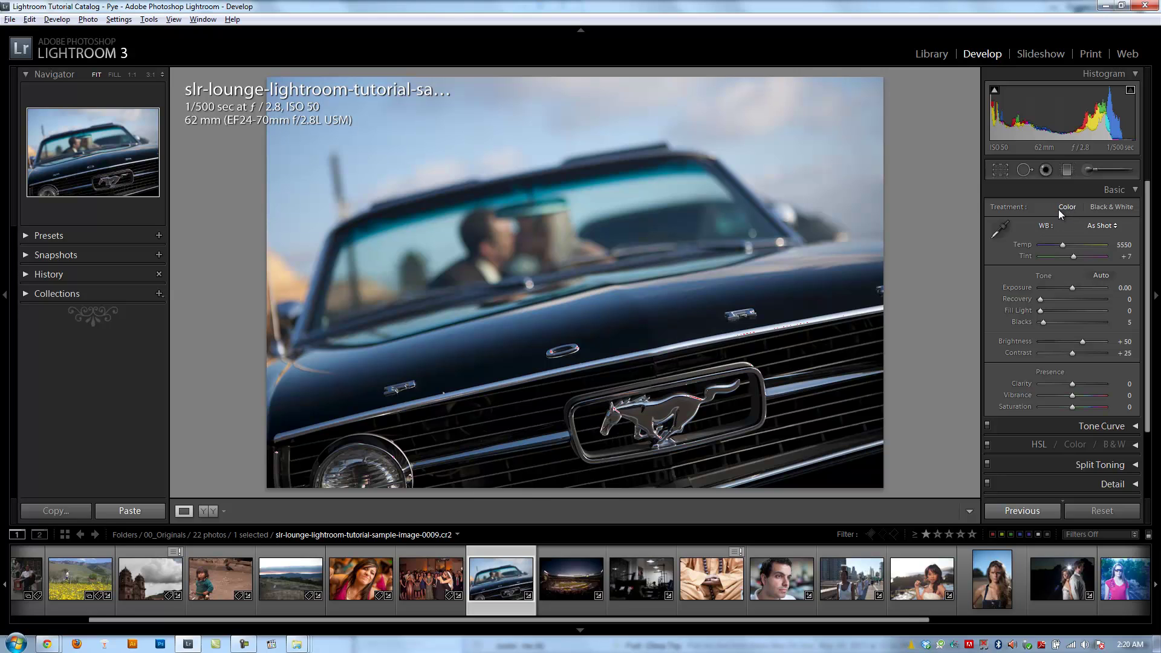
pyautogui.click(1095, 206)
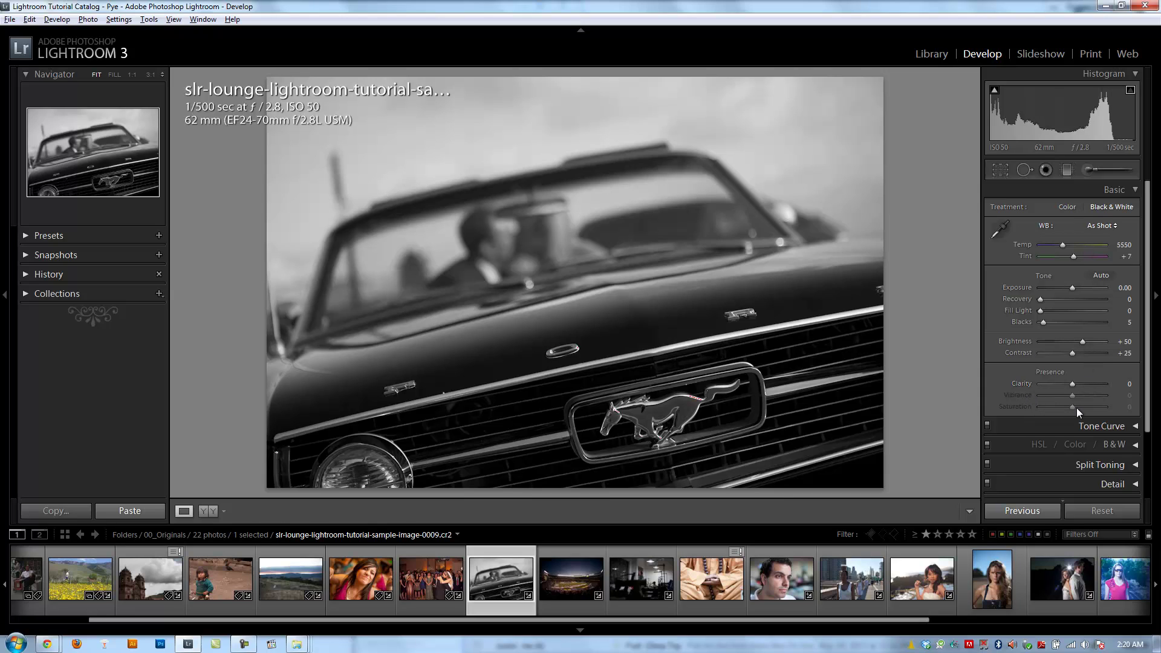
pyautogui.click(1068, 207)
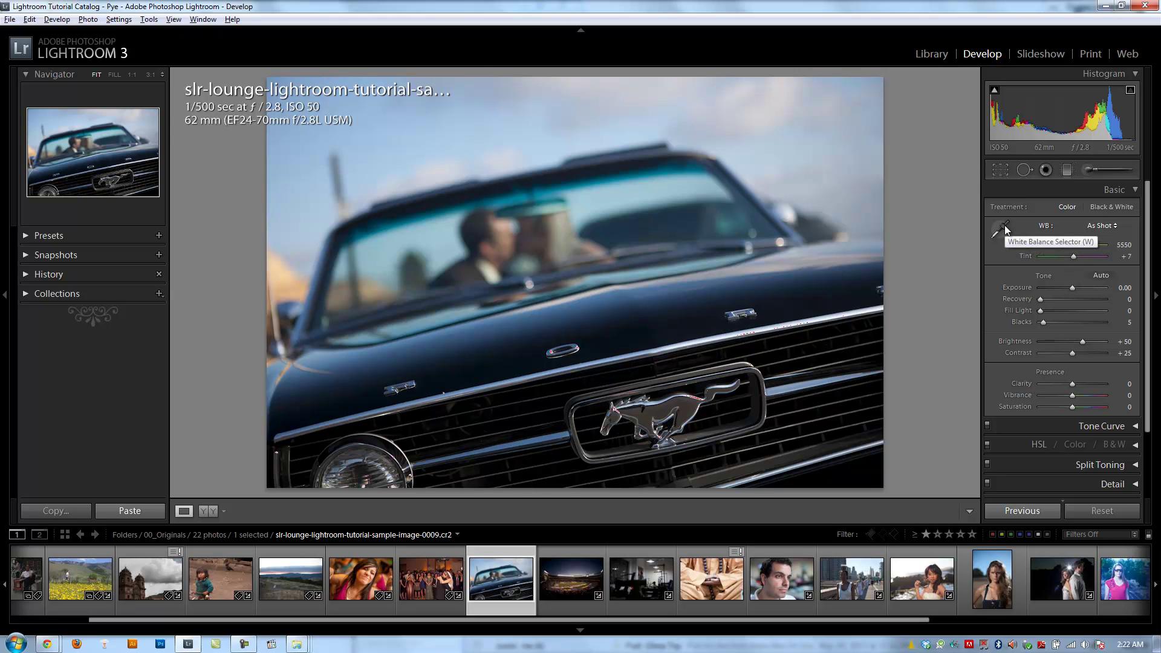
# Step: Sample neutral spots with the White Balance Selector until Temp reads 5750 and Tint 0
pyautogui.press('w')
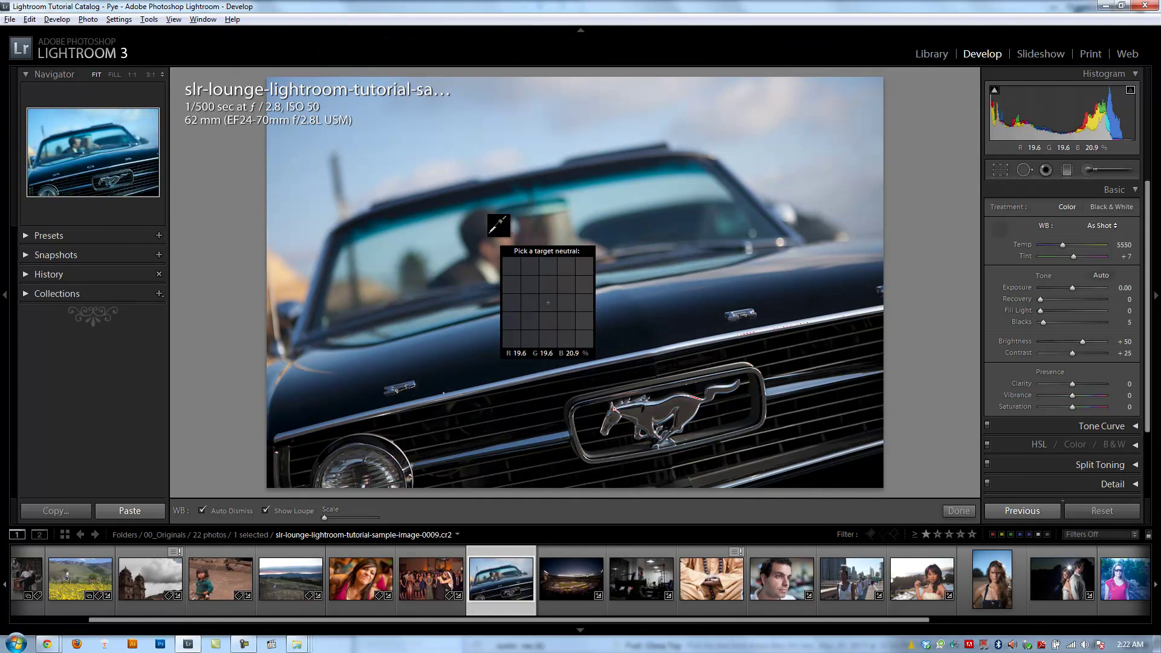
pyautogui.click(491, 275)
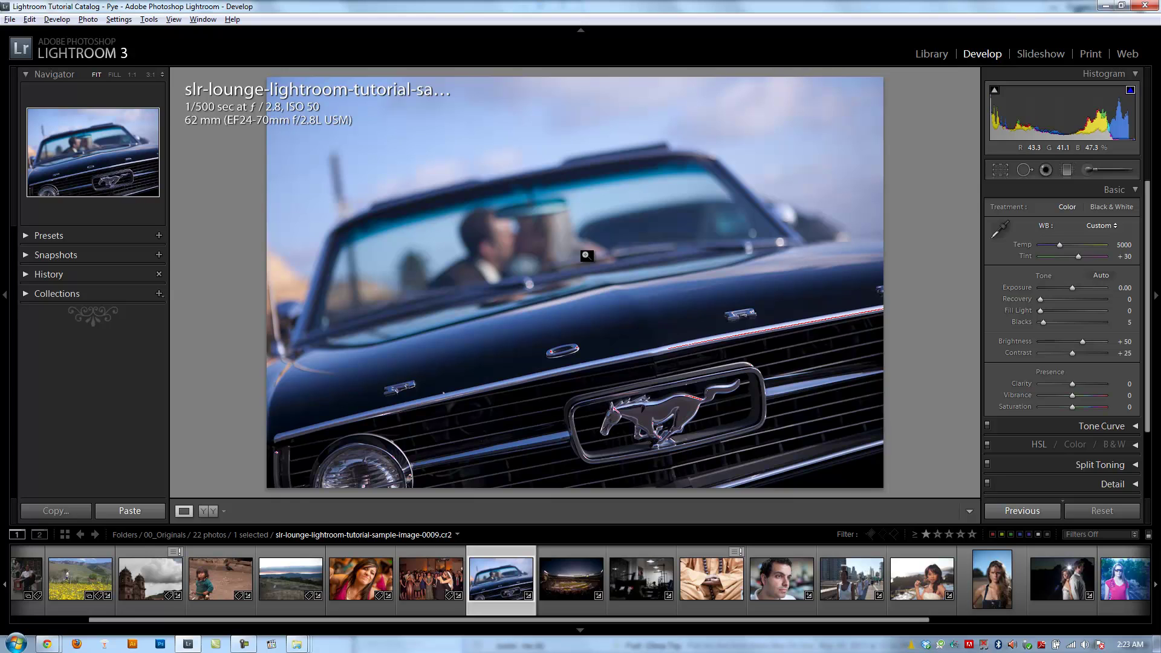
pyautogui.press('w')
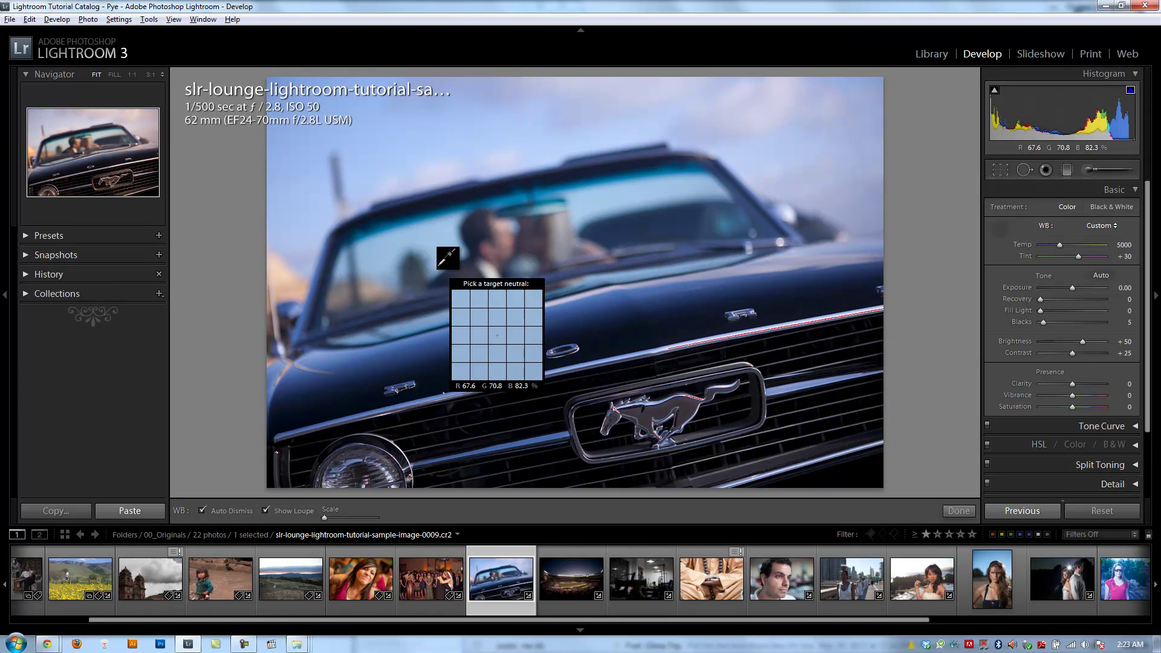
pyautogui.click(469, 274)
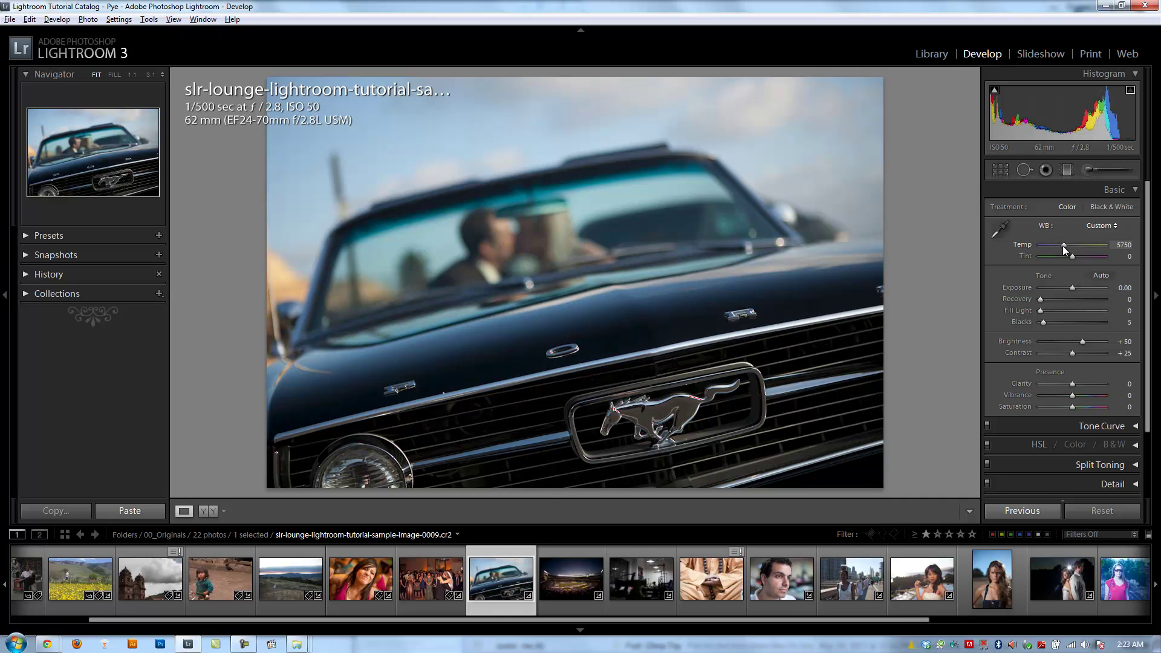
# Step: With Auto Dismiss off, sample the windshield and hood repeatedly, settling on Temp 5700, Tint +3
pyautogui.click(1002, 229)
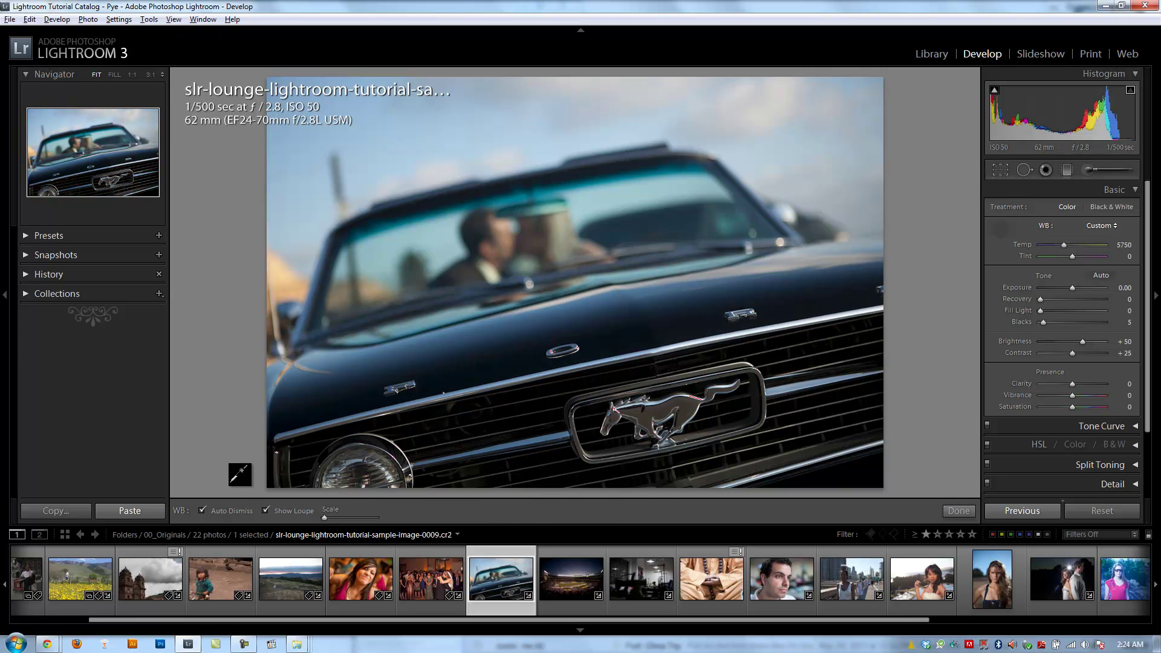
pyautogui.click(199, 511)
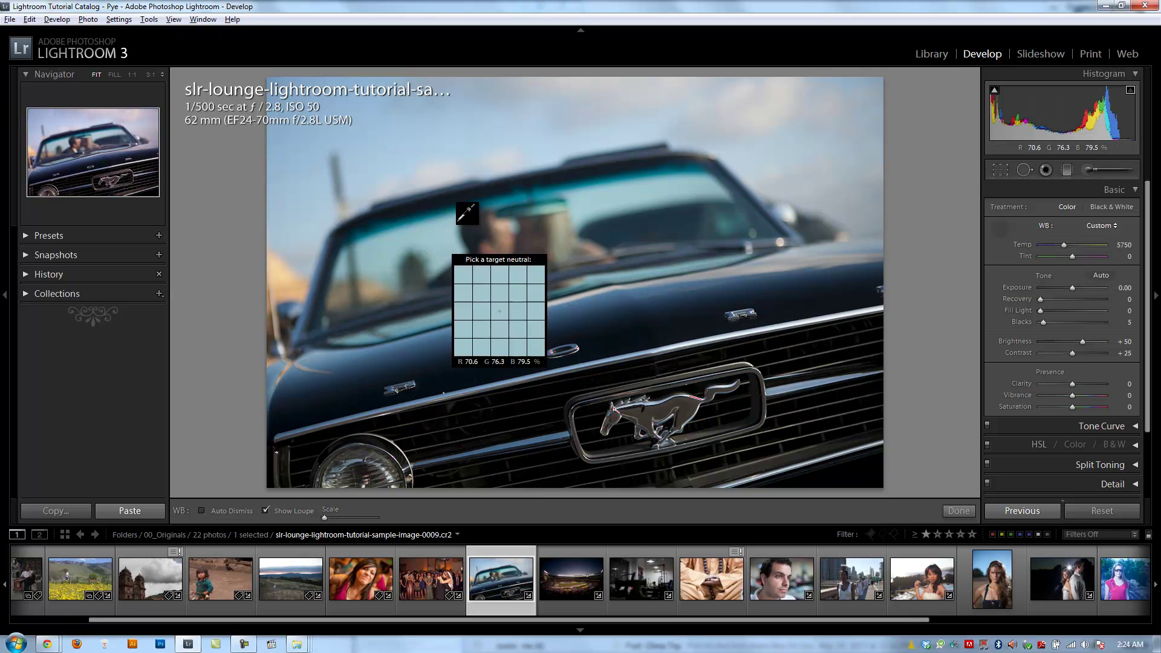
pyautogui.click(573, 128)
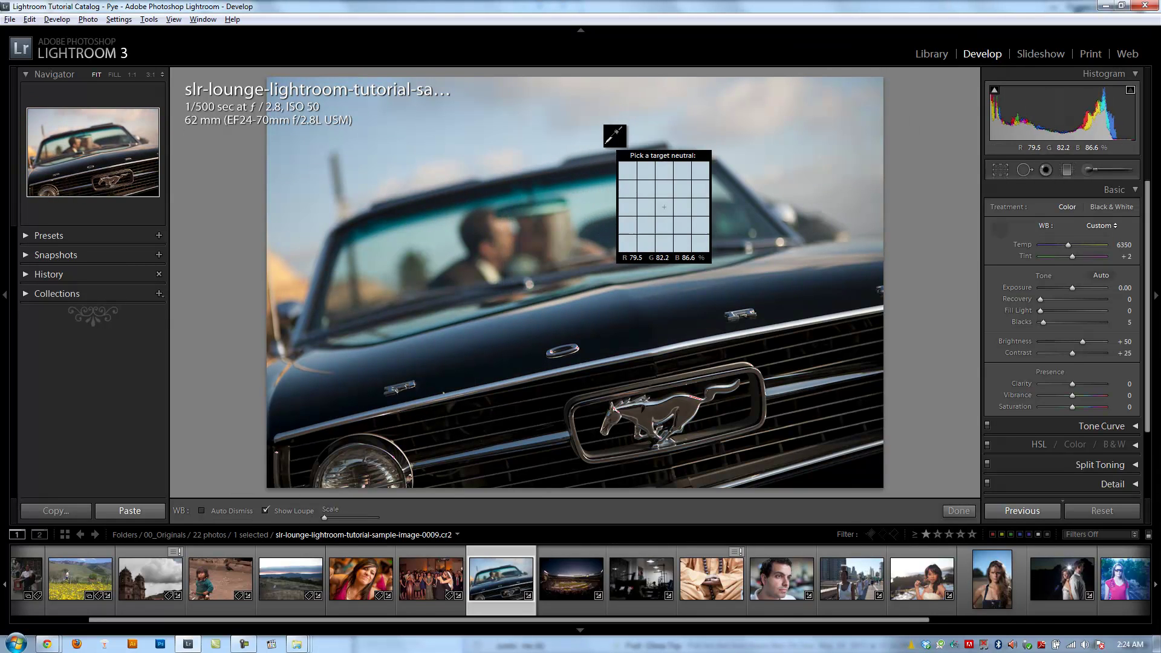
pyautogui.click(590, 221)
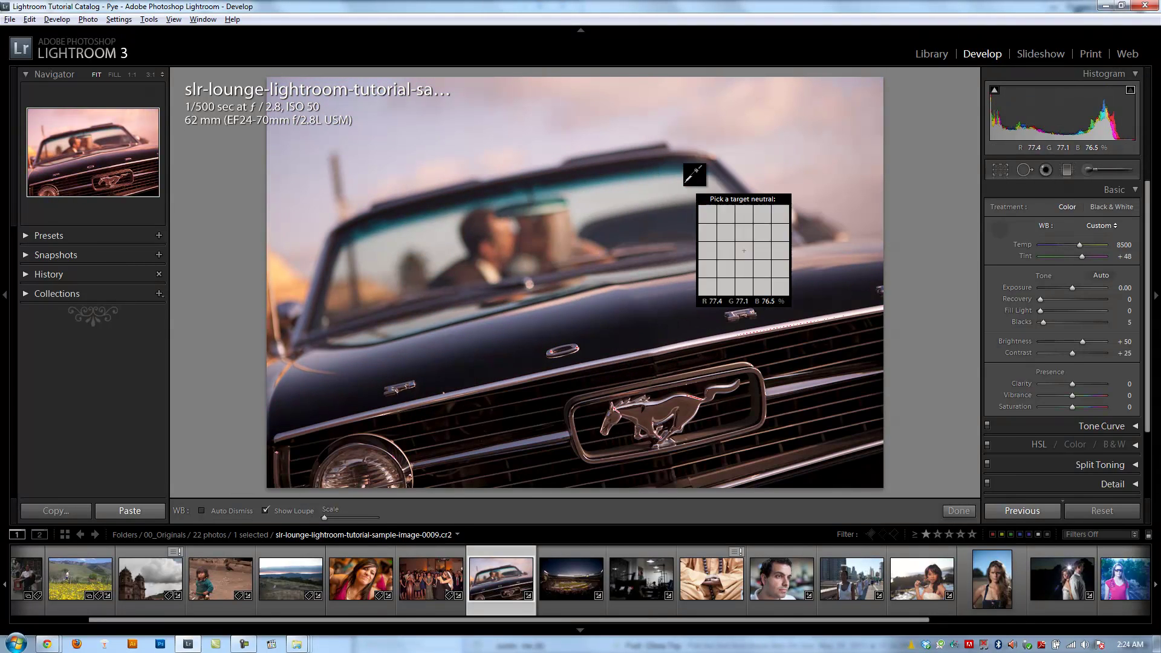
pyautogui.click(665, 222)
pyautogui.click(607, 313)
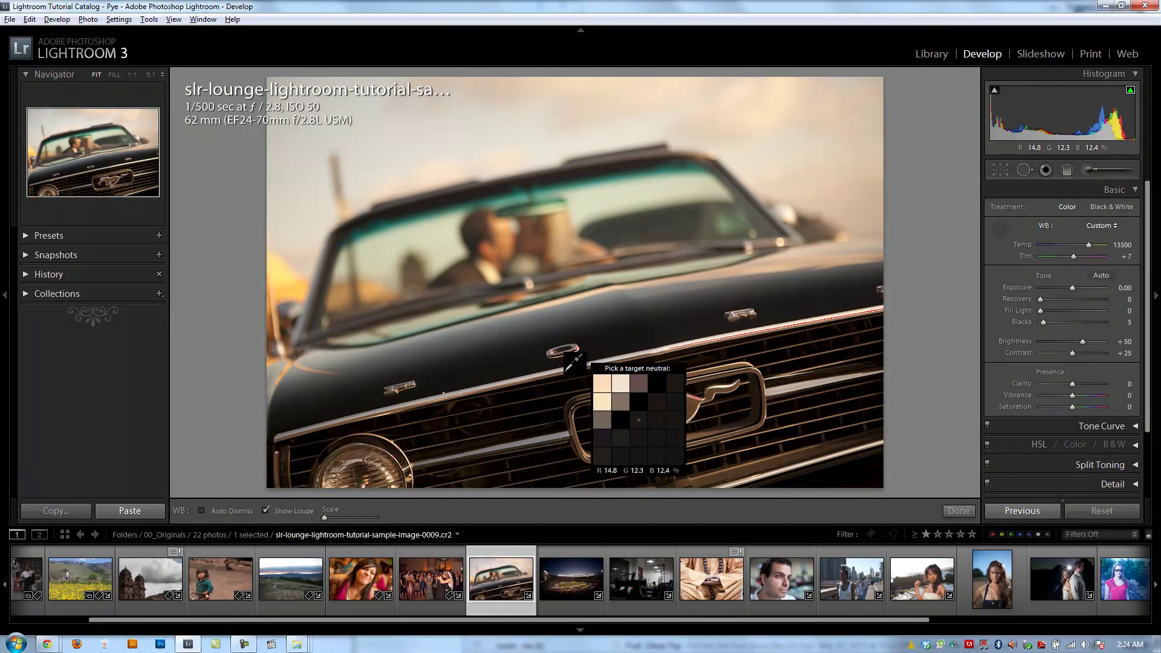
pyautogui.click(483, 263)
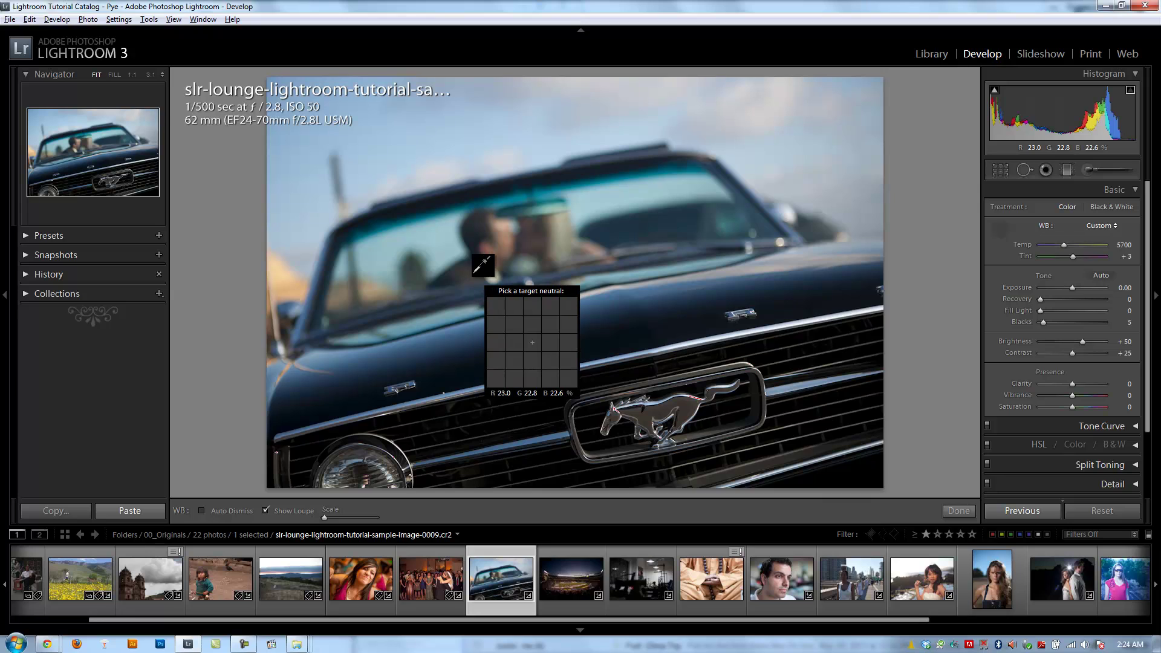
pyautogui.press('Escape')
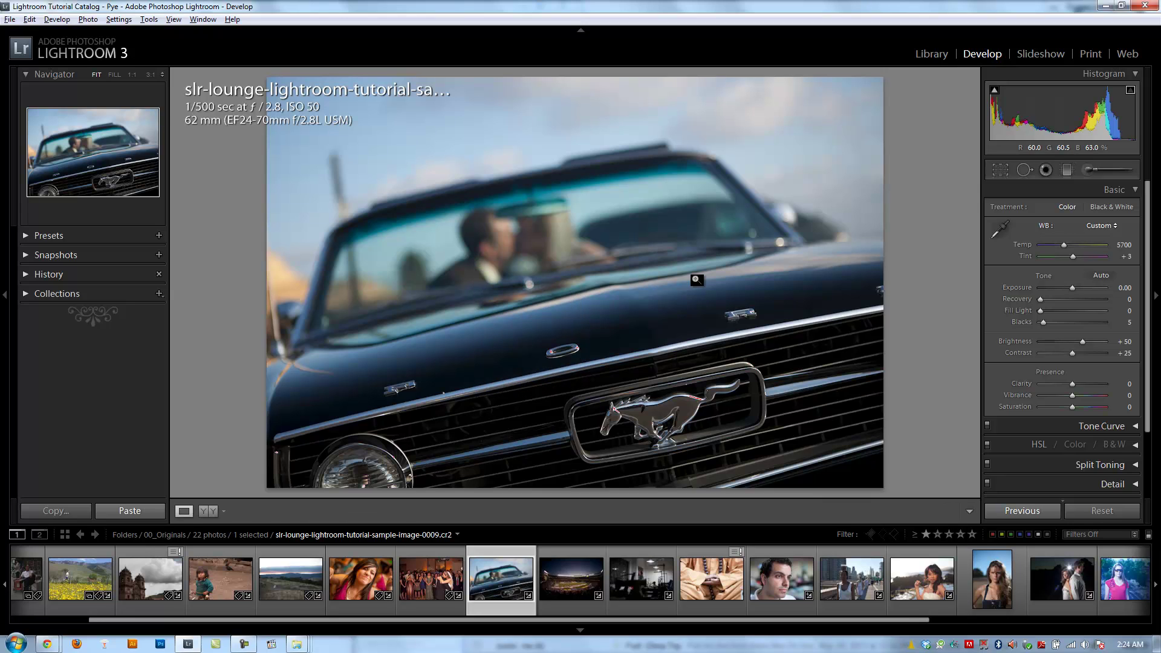
# Step: Adjust the sampler loupe's Scale and toggle Show Loupe off and back on
pyautogui.press('w')
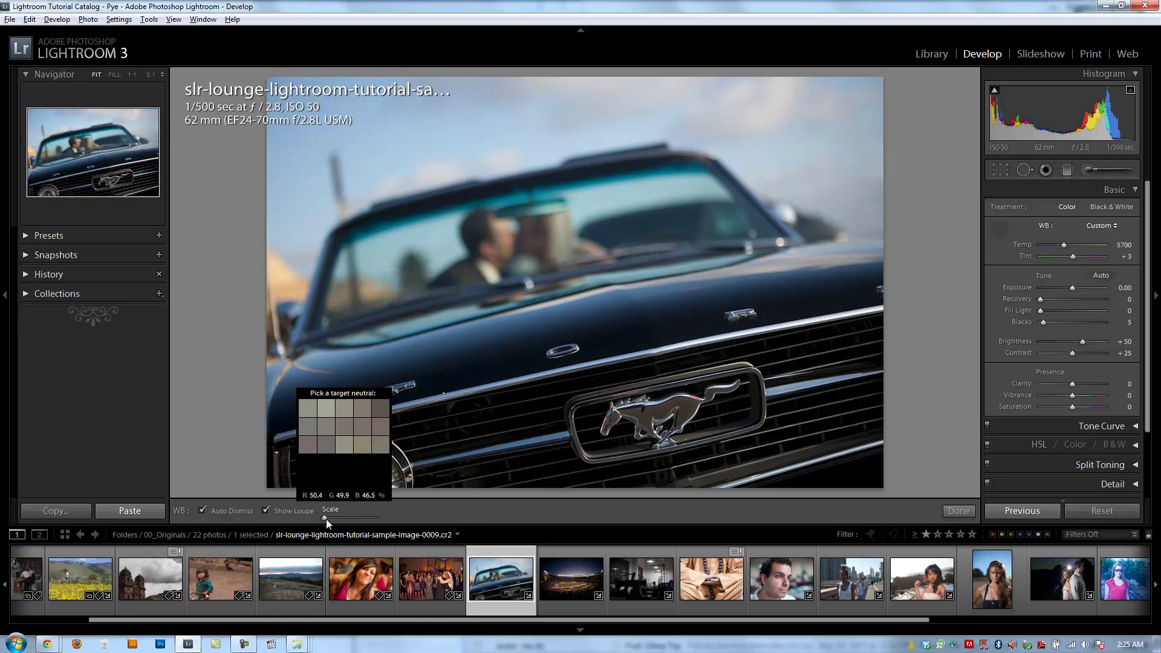
pyautogui.moveTo(324, 519); pyautogui.dragTo(375, 518)
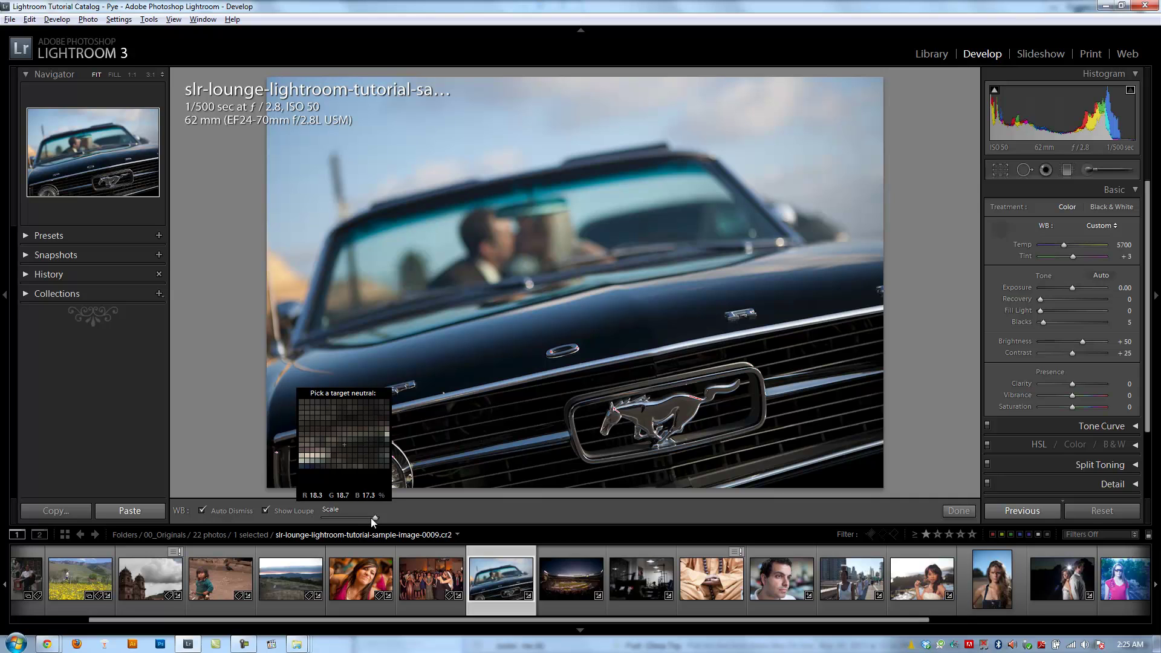
pyautogui.moveTo(372, 517); pyautogui.dragTo(324, 518)
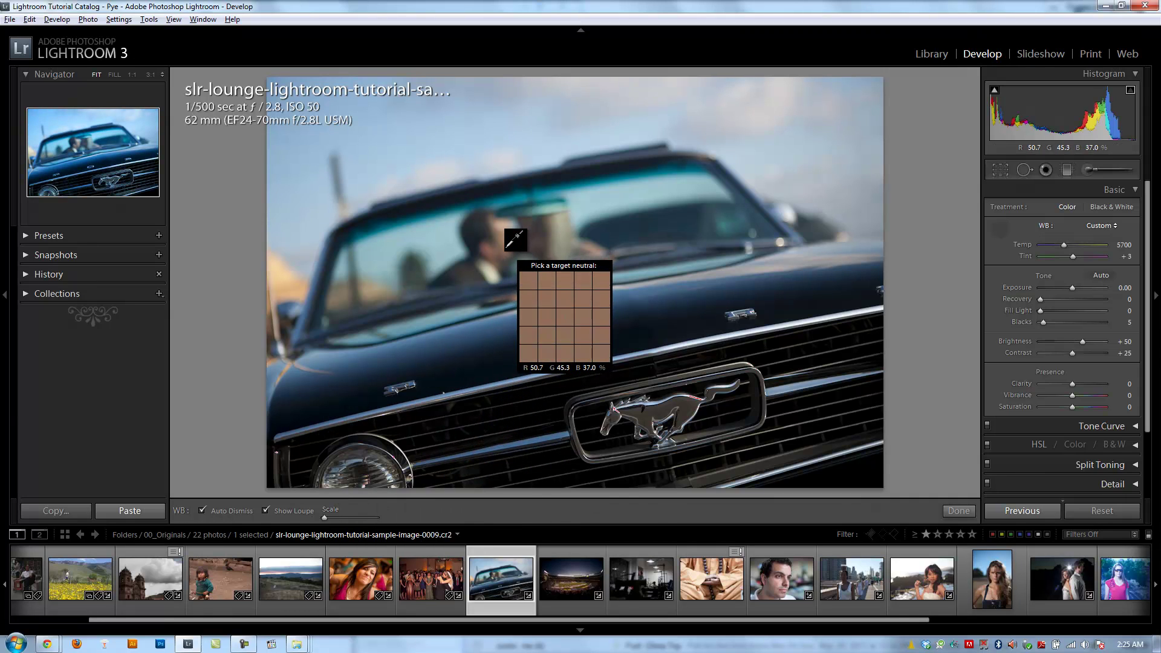
pyautogui.click(265, 511)
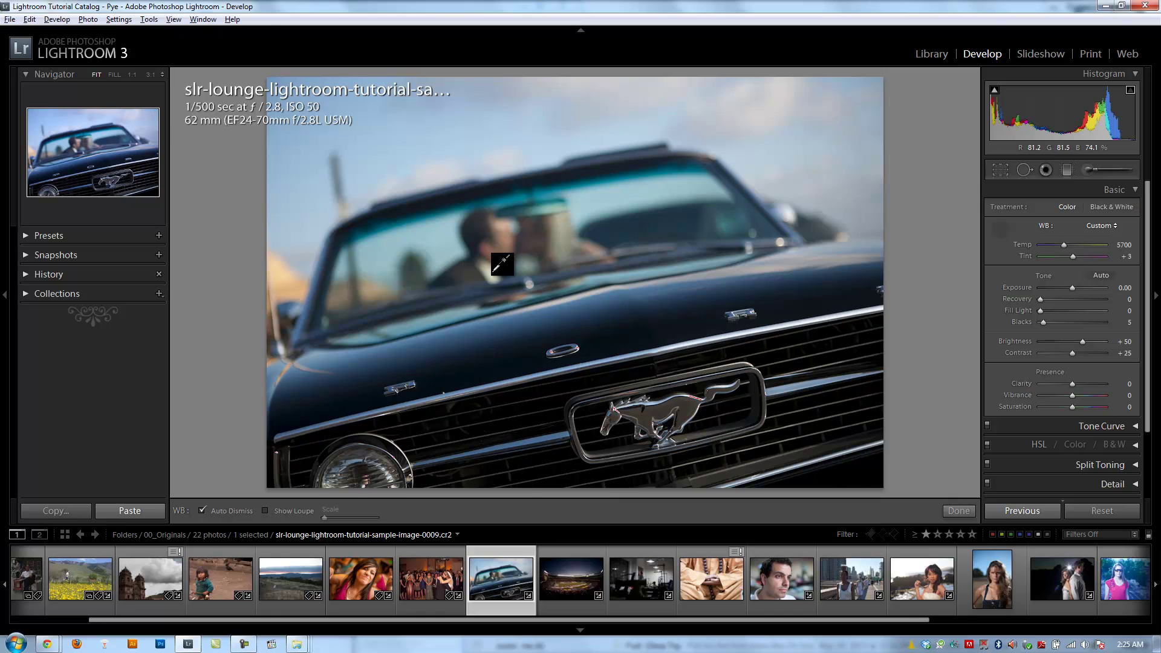
pyautogui.click(278, 511)
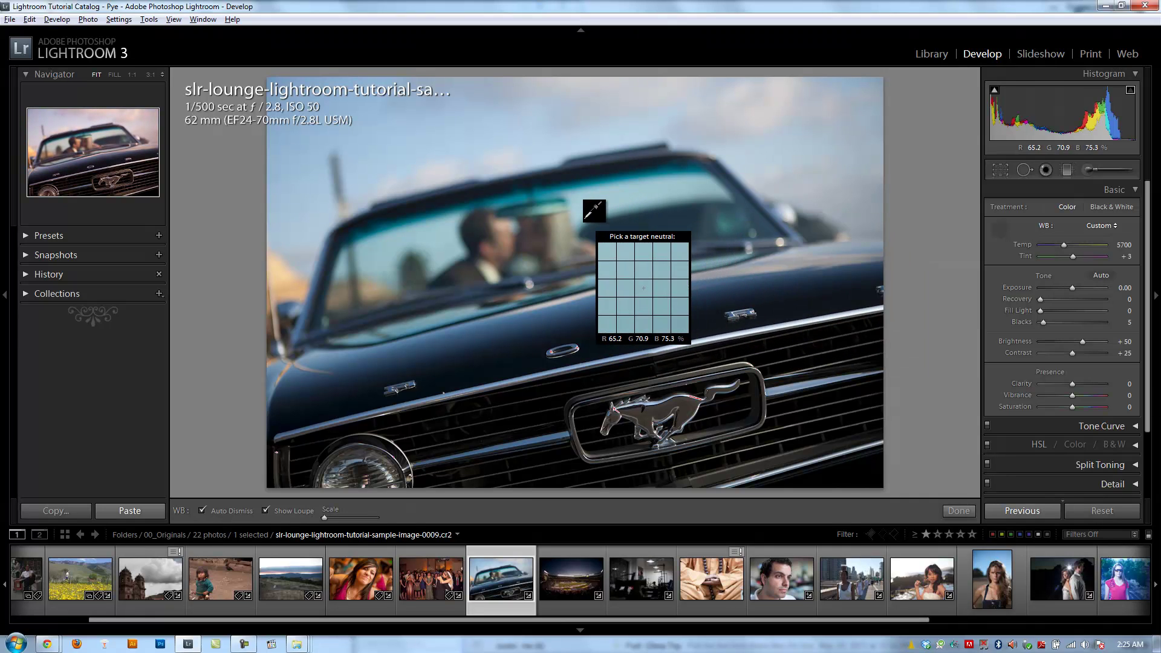
pyautogui.press('Escape')
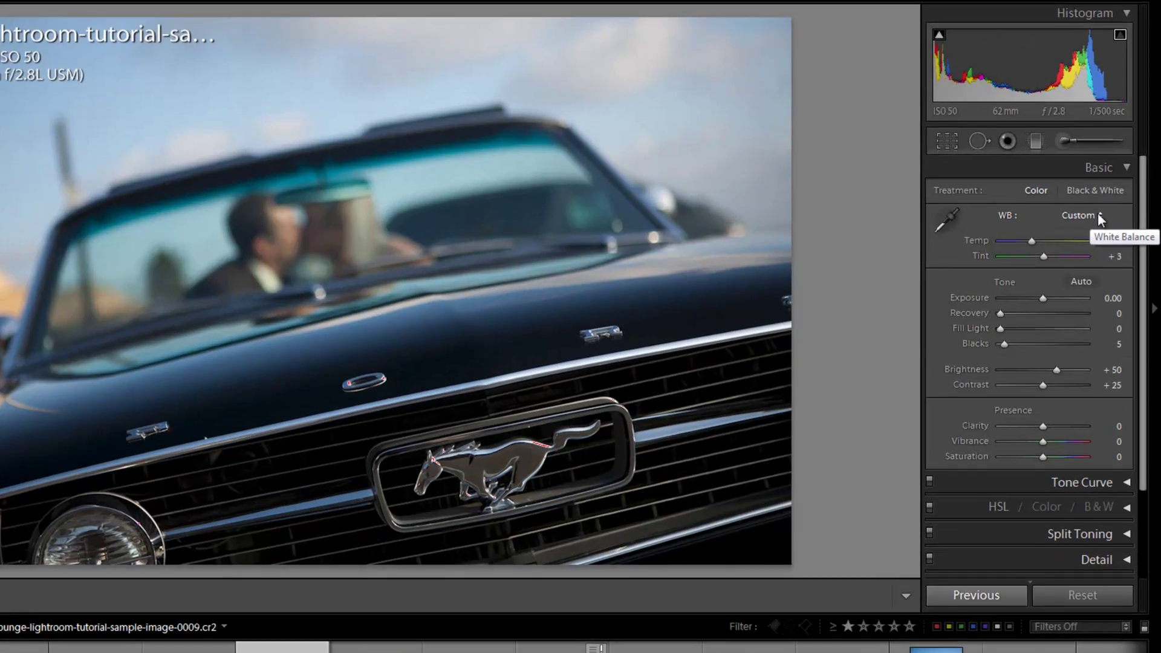
# Step: Try the As Shot white balance preset, then switch to Auto for Temp 7500, Tint +11
pyautogui.click(1109, 226)
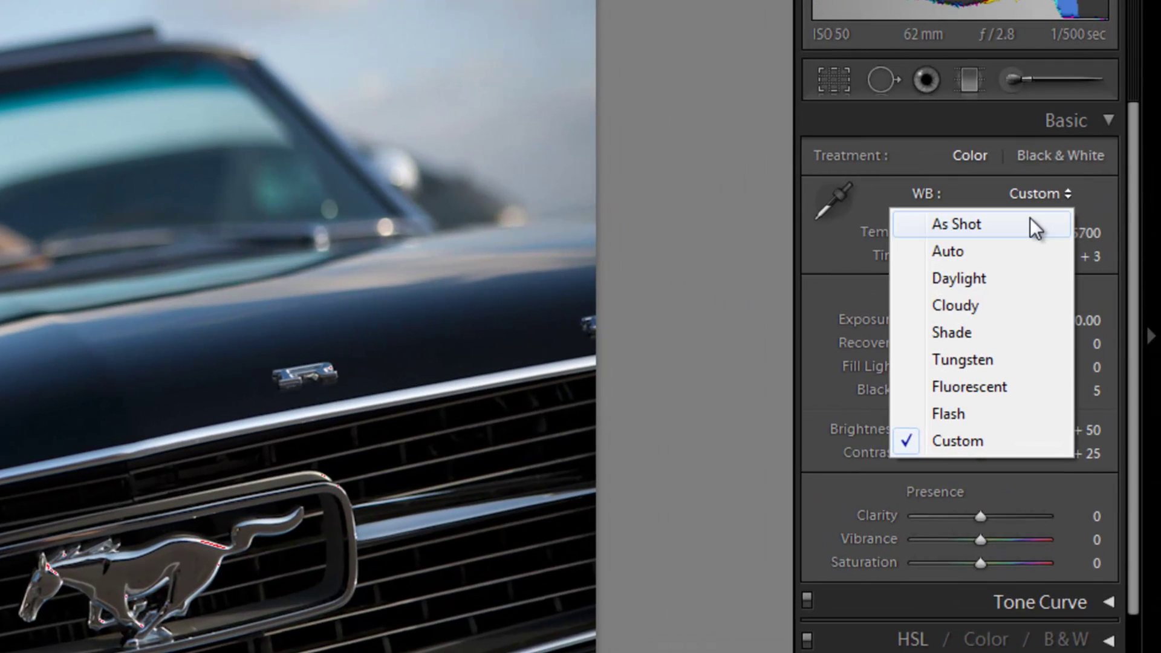
pyautogui.click(1030, 219)
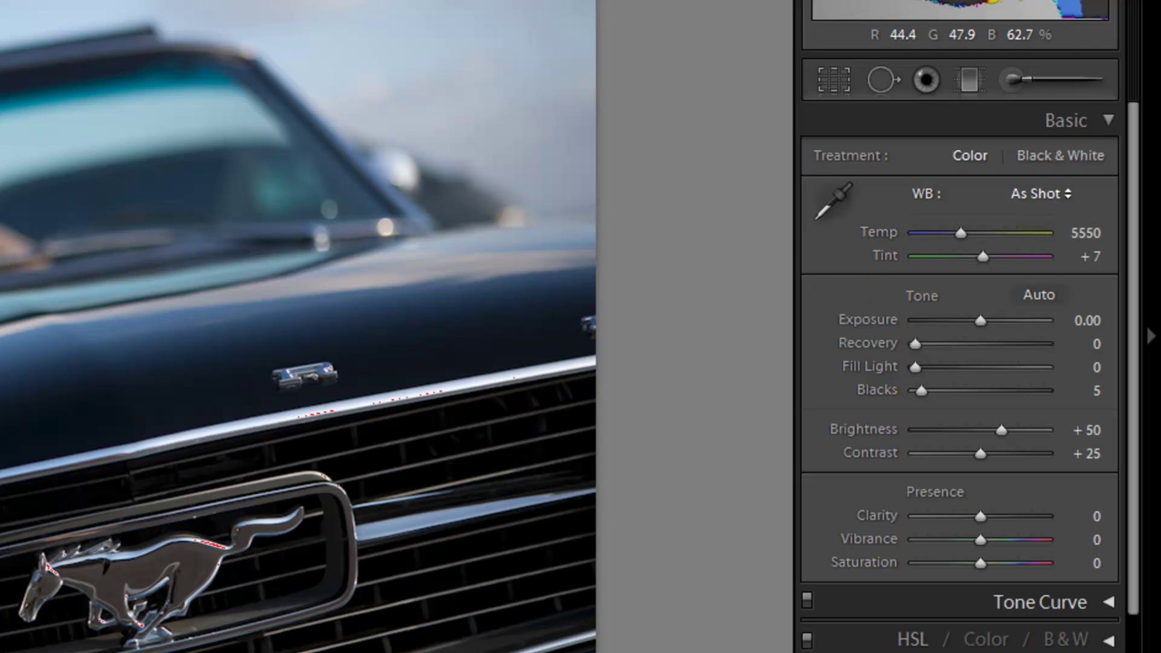
pyautogui.click(1040, 194)
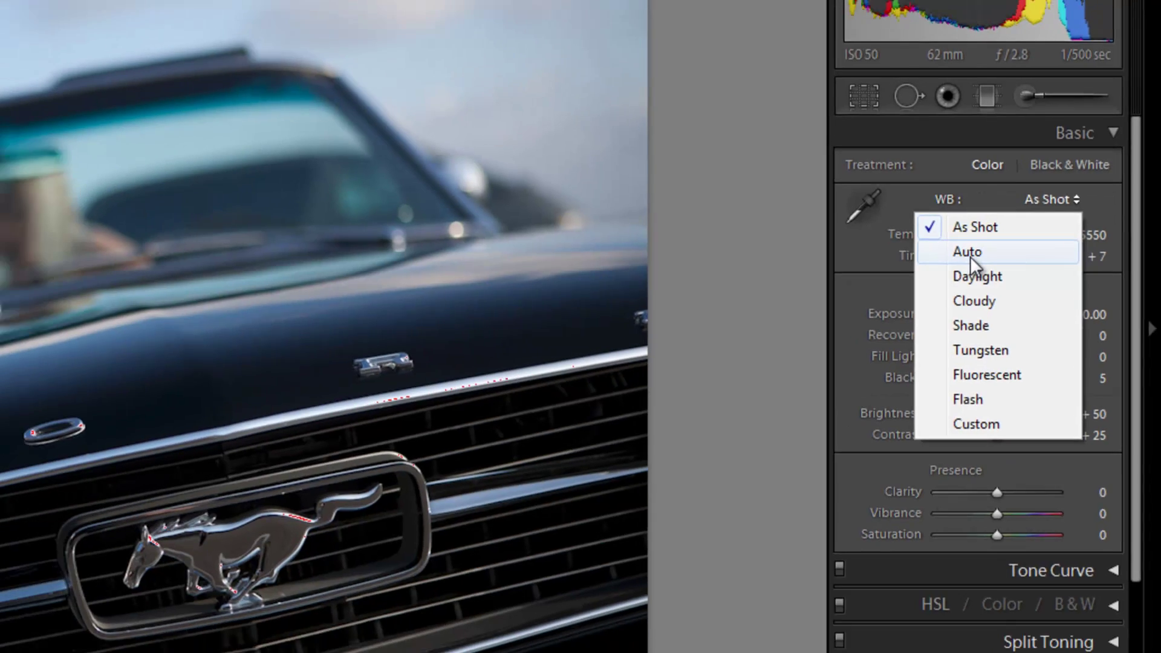
pyautogui.click(950, 252)
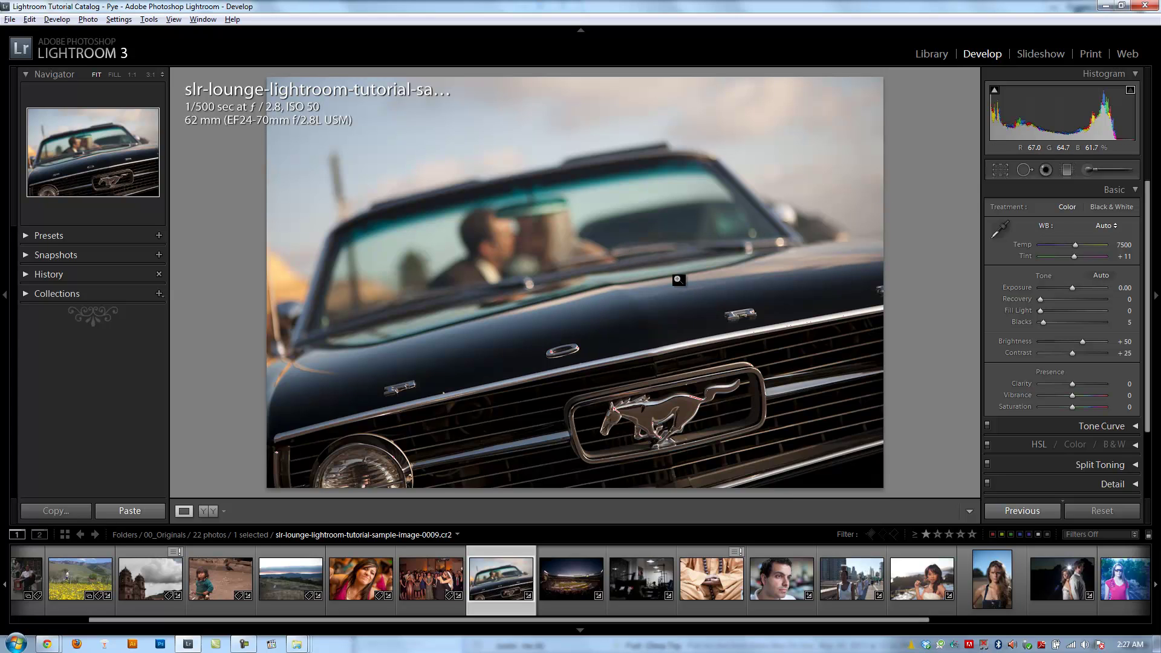
pyautogui.click(1109, 227)
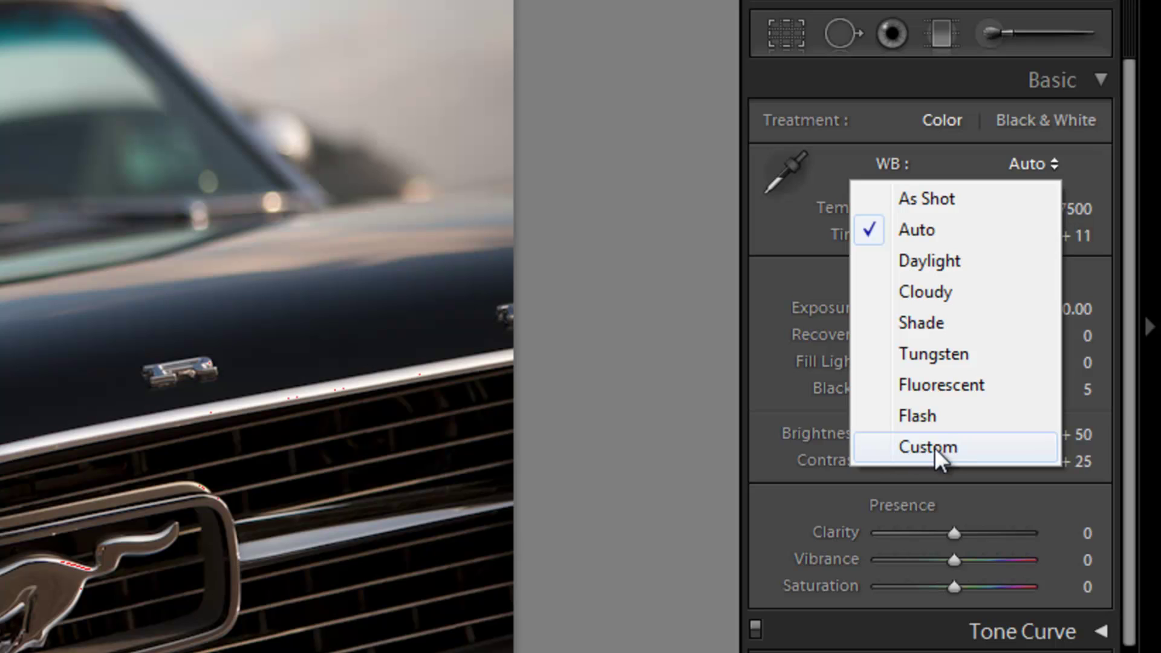
# Step: Drag Temp and Tint to a custom 5895 and -4, fine-tuning Temp with the arrow keys
pyautogui.click(783, 221)
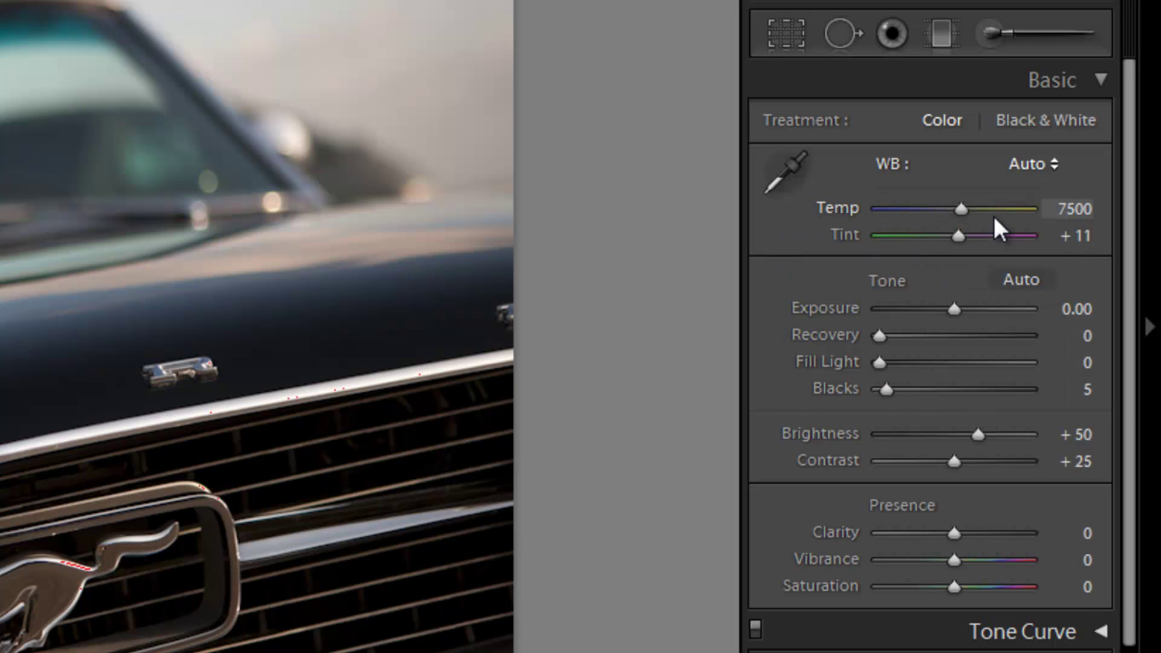
pyautogui.moveTo(968, 210)
pyautogui.mouseDown()
pyautogui.moveTo(938, 212)
pyautogui.moveTo(971, 216)
pyautogui.moveTo(951, 219)
pyautogui.mouseUp()
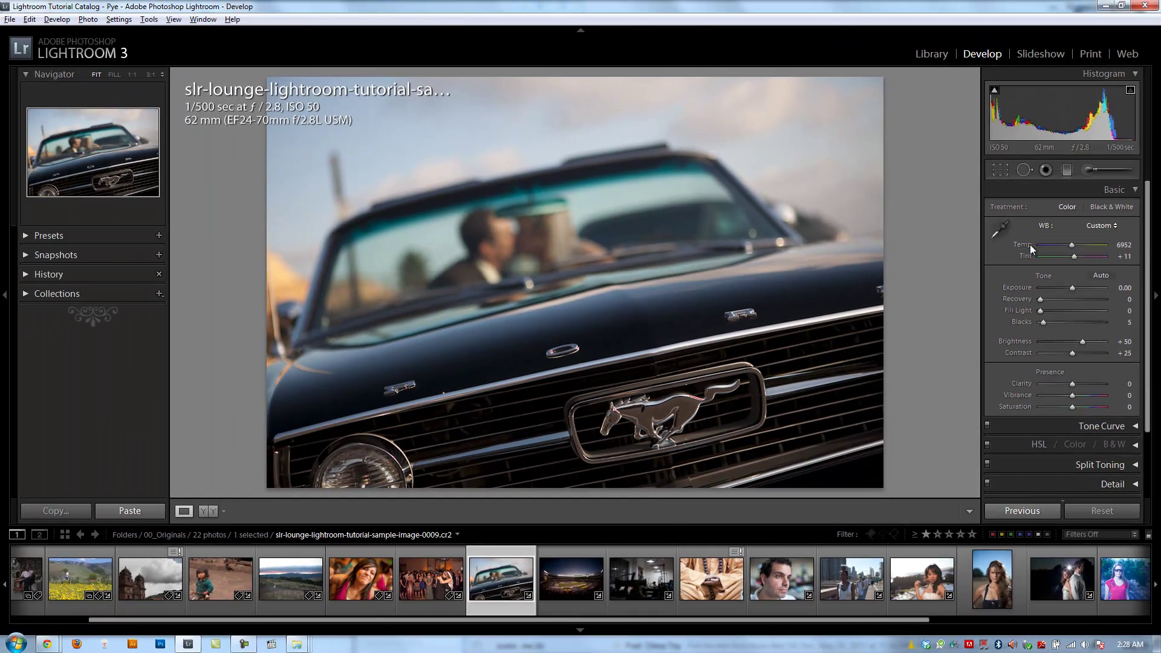
pyautogui.moveTo(1072, 245)
pyautogui.mouseDown()
pyautogui.moveTo(1050, 245)
pyautogui.moveTo(1080, 249)
pyautogui.mouseUp()
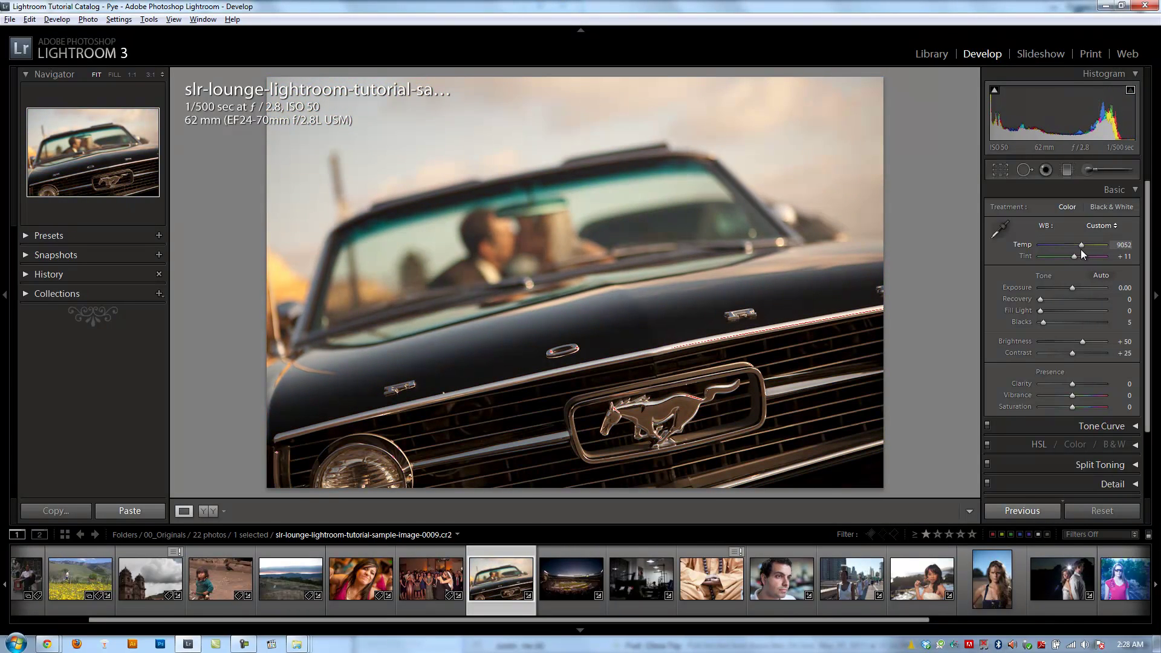
pyautogui.doubleClick(1076, 248)
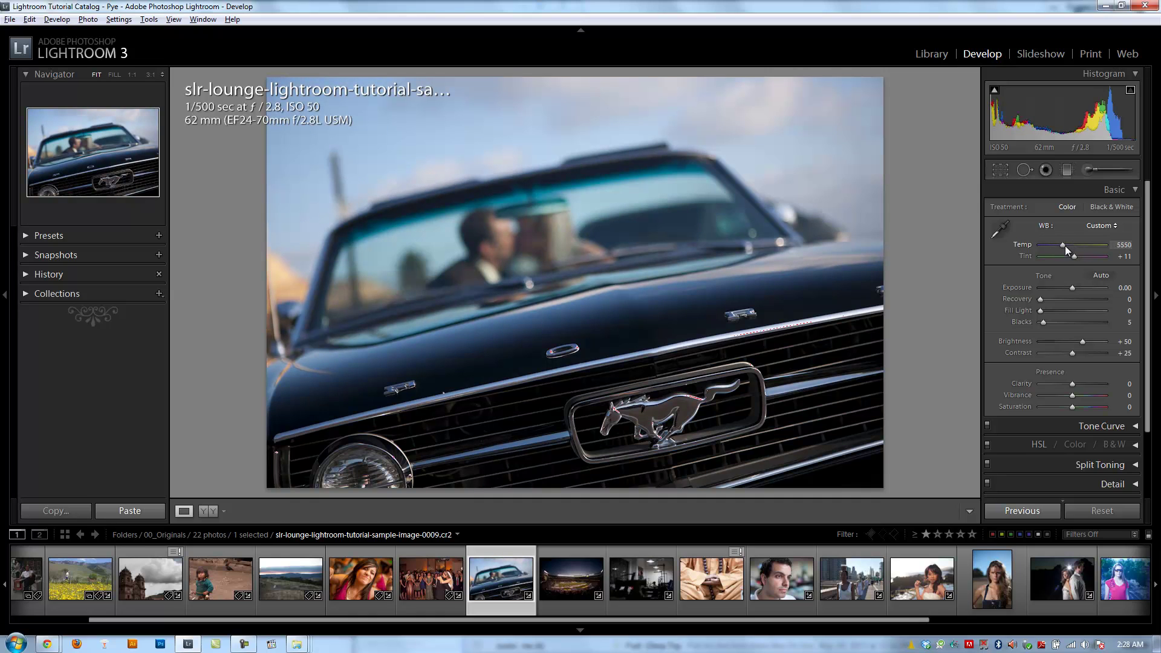
pyautogui.moveTo(1065, 246); pyautogui.dragTo(1076, 247)
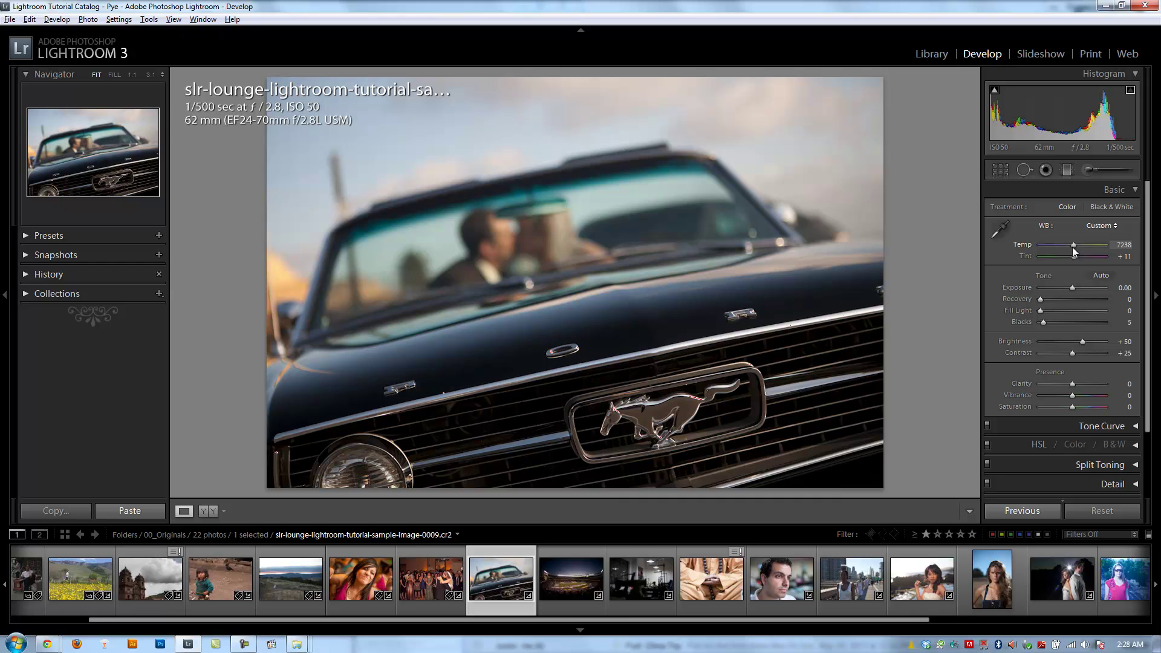
pyautogui.moveTo(1072, 247); pyautogui.dragTo(1064, 247)
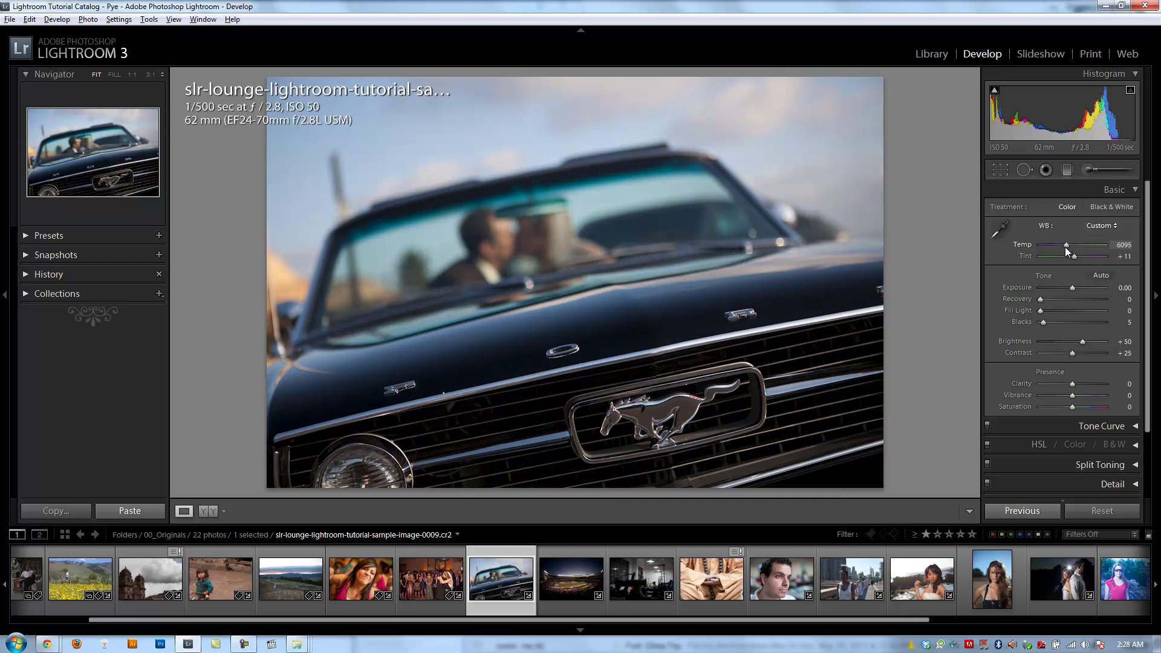
pyautogui.moveTo(1080, 259); pyautogui.dragTo(1074, 246)
pyautogui.press('Down')
pyautogui.press('Up')
pyautogui.hotkey('ctrl', 'z')
pyautogui.click(1081, 271)
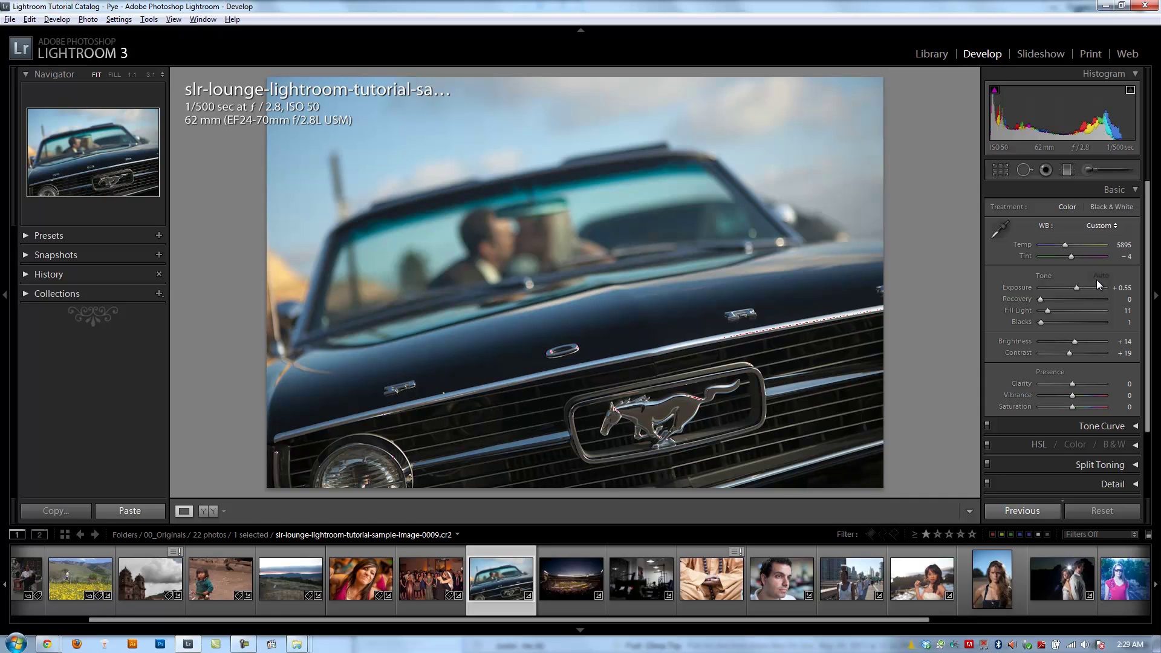
pyautogui.hotkey('ctrl', 'z')
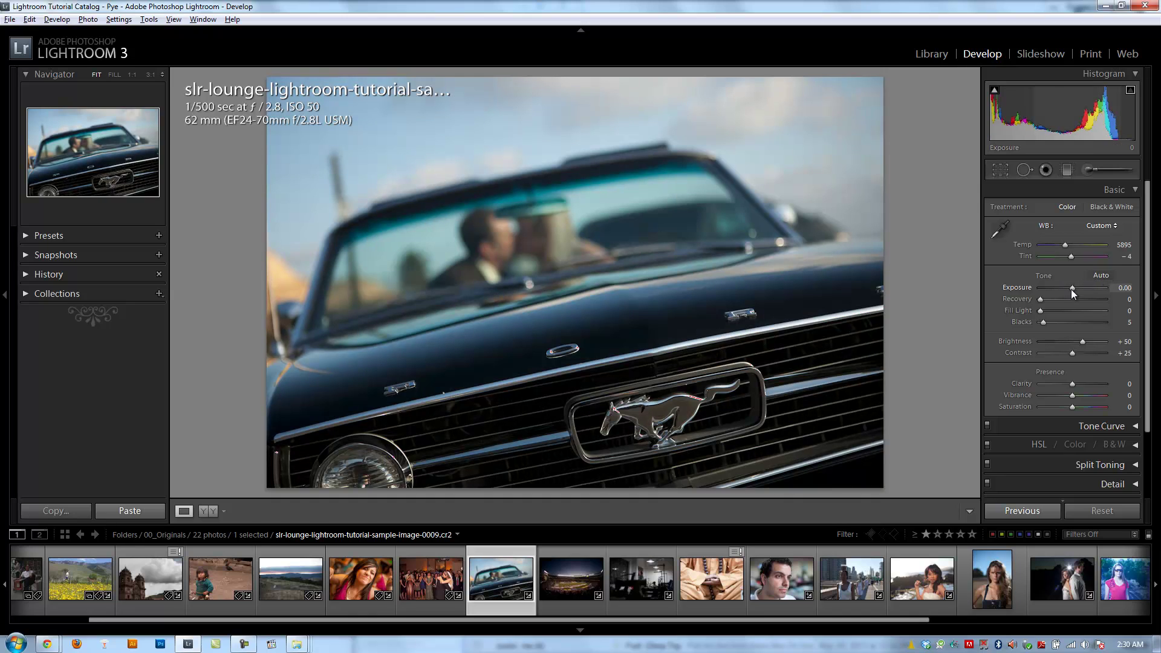
pyautogui.moveTo(1072, 289); pyautogui.dragTo(1109, 304)
pyautogui.doubleClick(1074, 290)
pyautogui.click(1123, 288)
pyautogui.write('1')
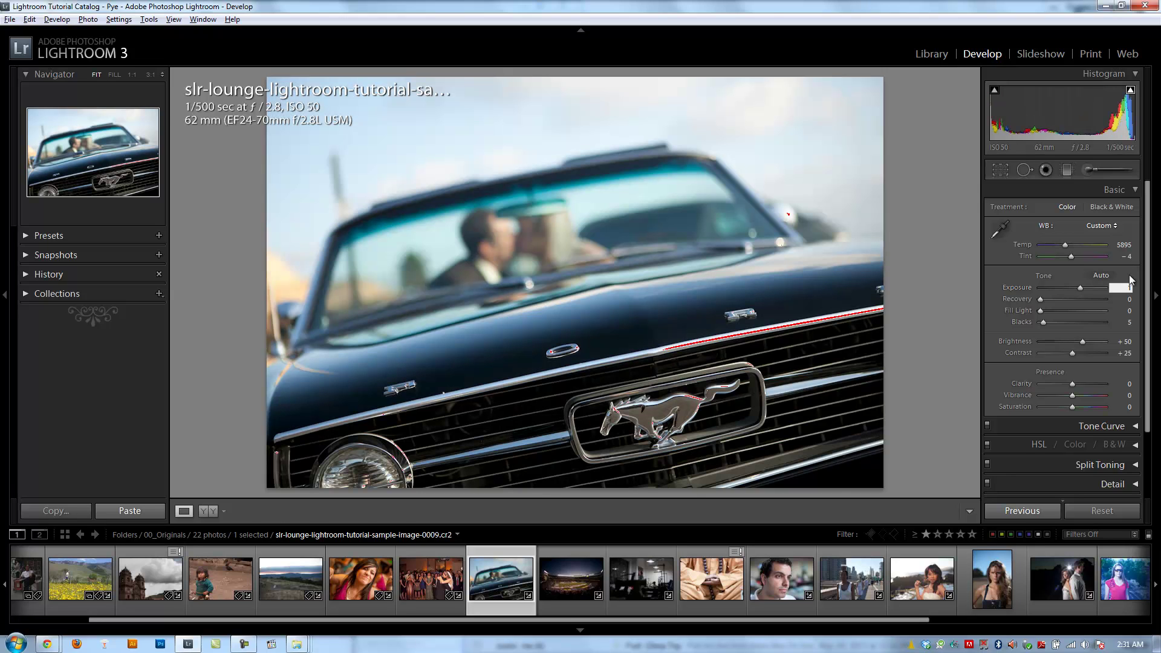
pyautogui.doubleClick(1080, 288)
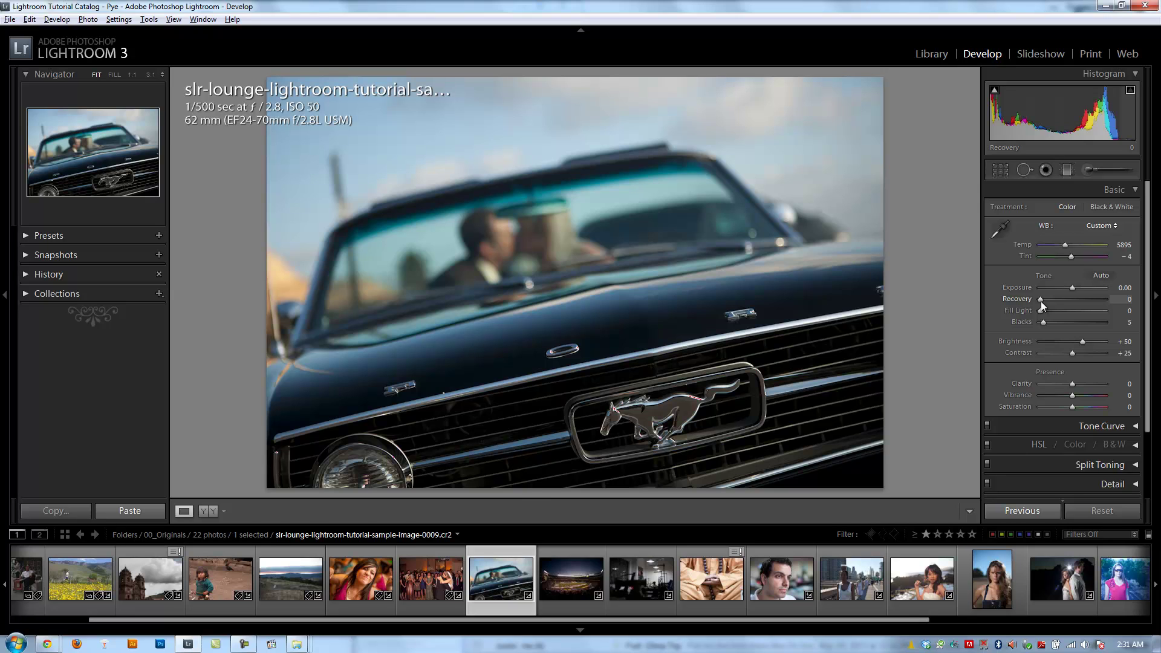
# Step: Compare Recovery between 0 and maximum, then settle it at +61
pyautogui.moveTo(1041, 300); pyautogui.dragTo(1083, 318)
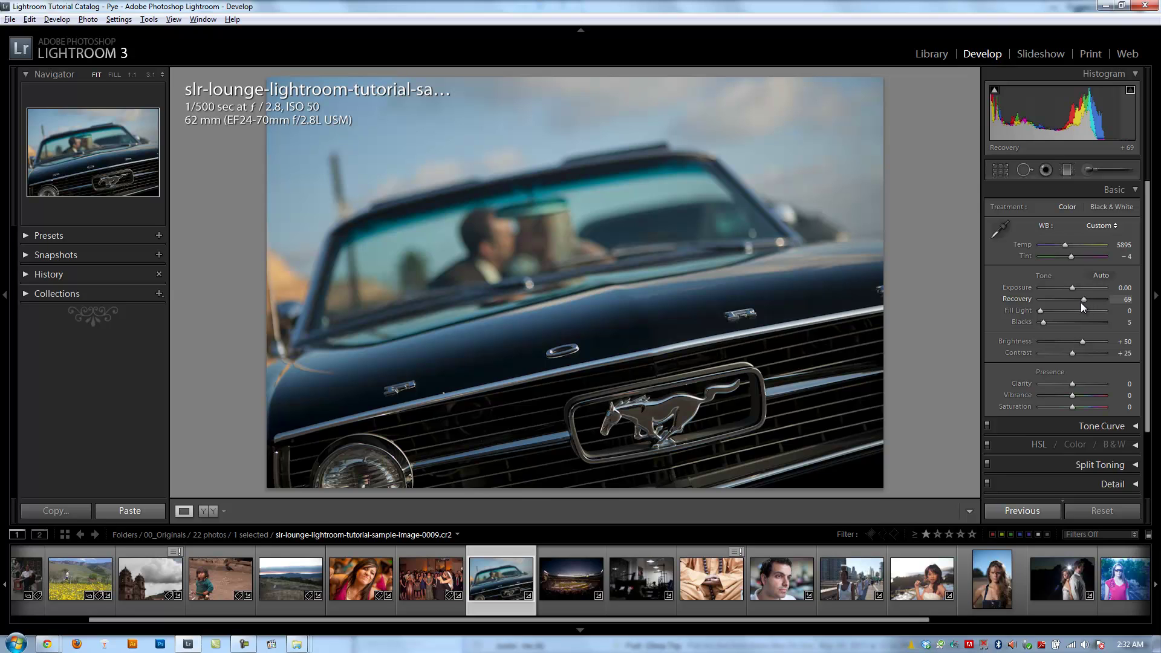
pyautogui.moveTo(1083, 303); pyautogui.dragTo(1019, 313)
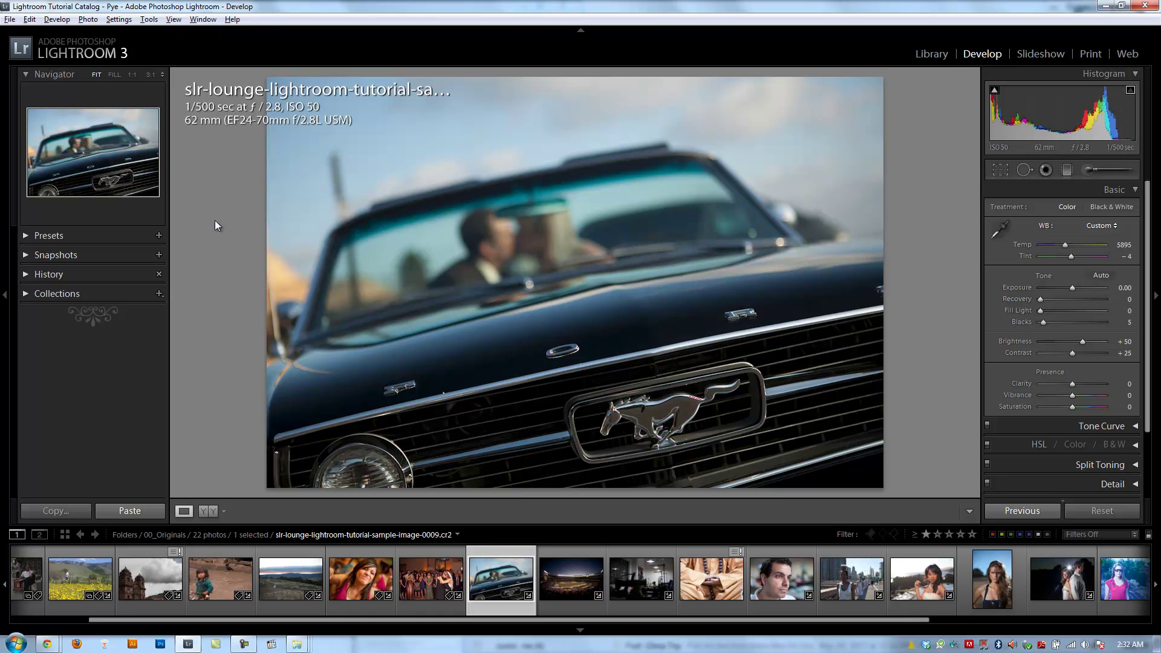
pyautogui.moveTo(1041, 298); pyautogui.dragTo(1114, 298)
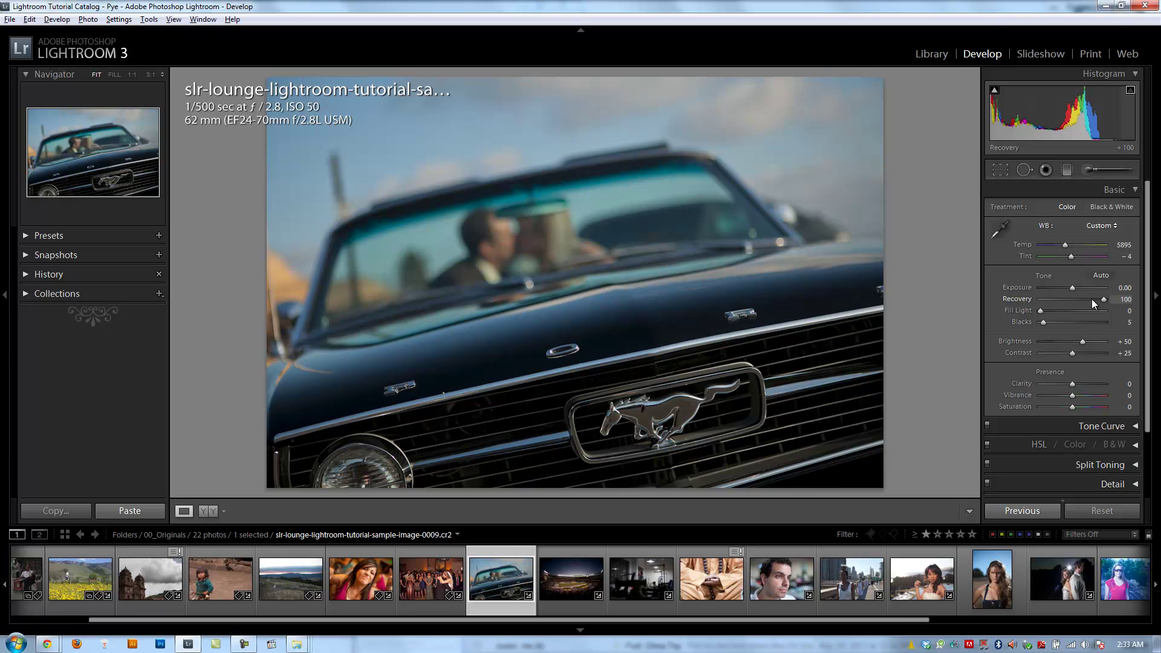
pyautogui.moveTo(1092, 300)
pyautogui.mouseDown()
pyautogui.moveTo(1010, 316)
pyautogui.moveTo(1036, 298)
pyautogui.moveTo(1105, 315)
pyautogui.mouseUp()
pyautogui.moveTo(1104, 316); pyautogui.dragTo(1075, 311)
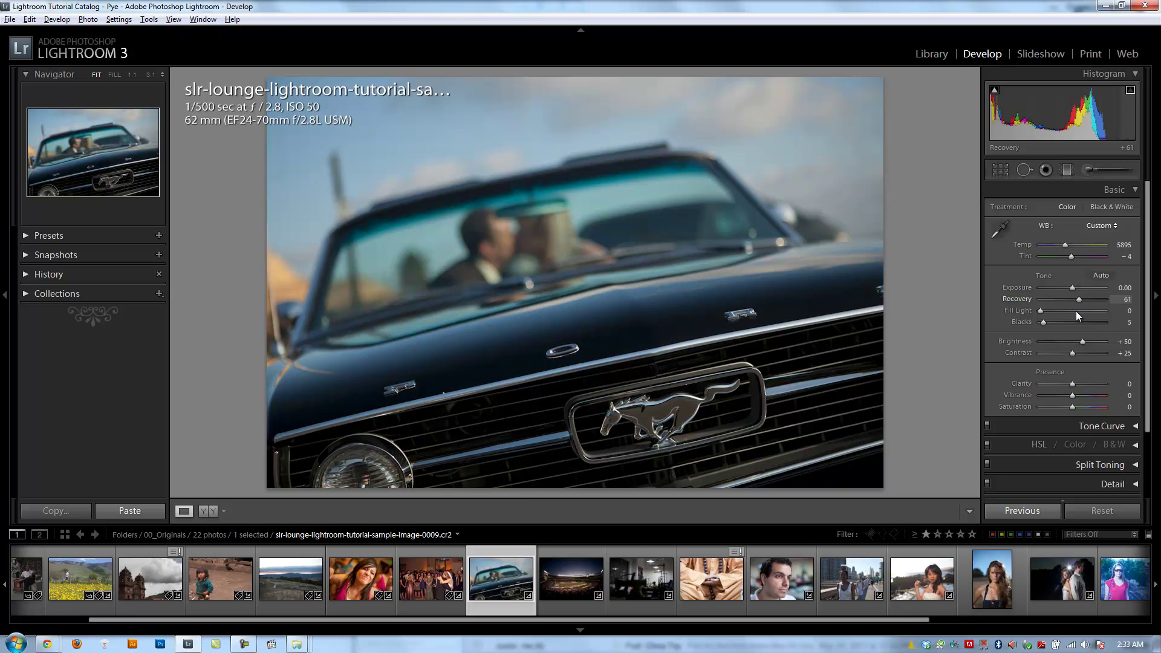
# Step: Reset Recovery to 0, try raising Fill Light, then reset Fill Light to 0
pyautogui.doubleClick(1076, 311)
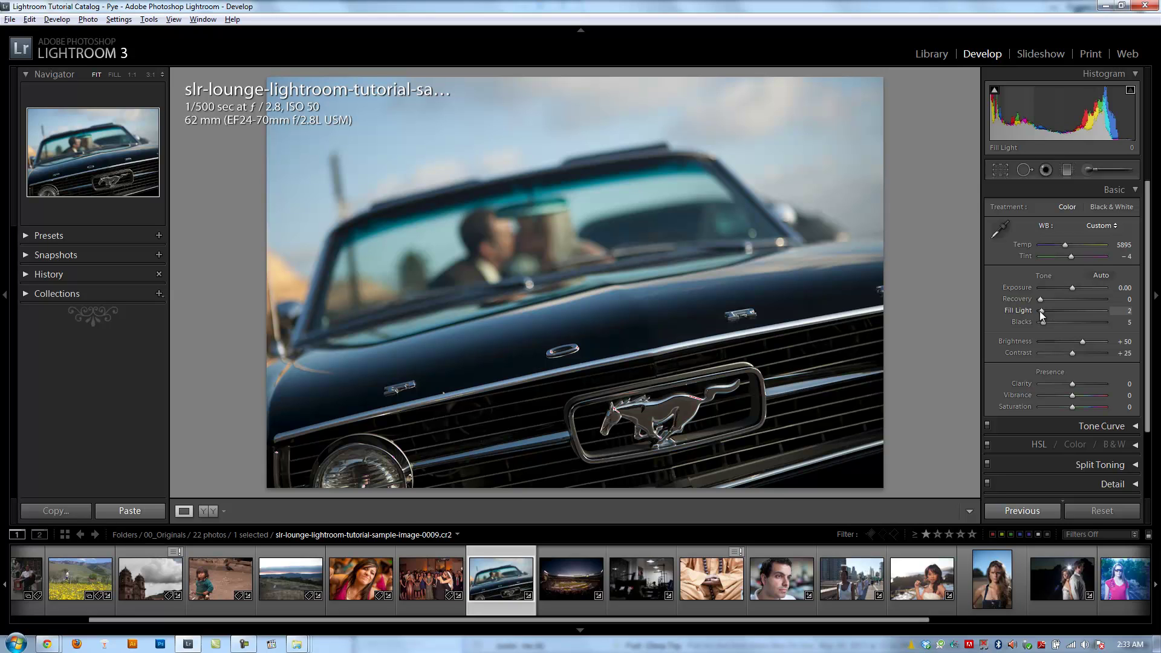
pyautogui.moveTo(1039, 310); pyautogui.dragTo(1057, 317)
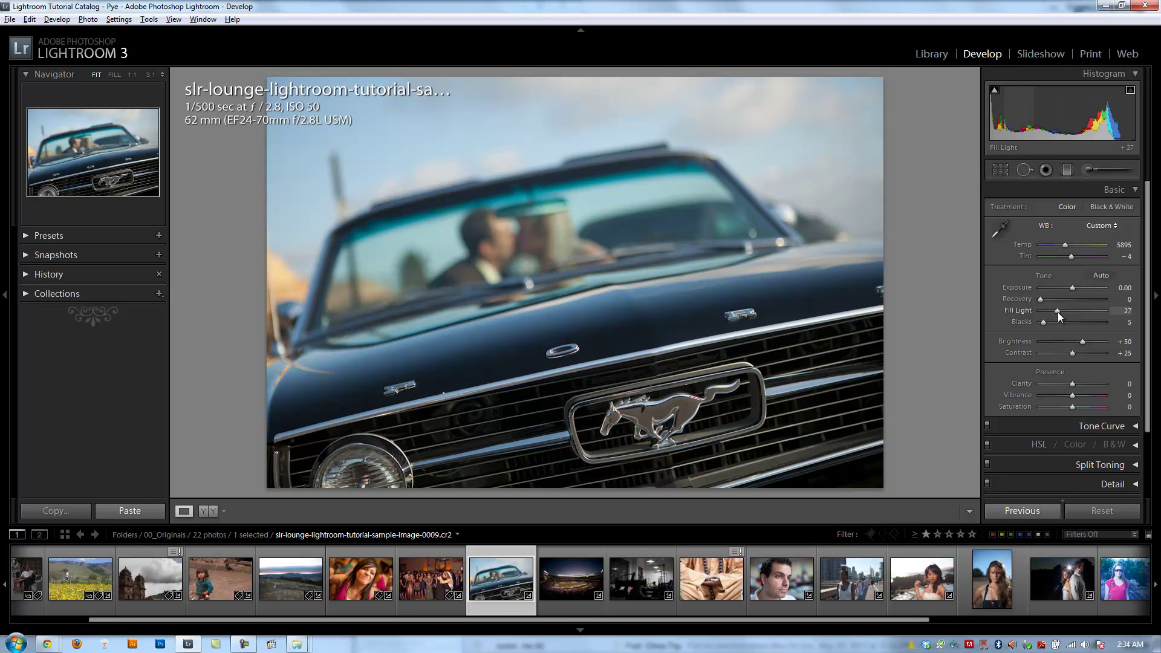
pyautogui.moveTo(1057, 312)
pyautogui.mouseDown()
pyautogui.moveTo(1075, 316)
pyautogui.moveTo(1040, 323)
pyautogui.mouseUp()
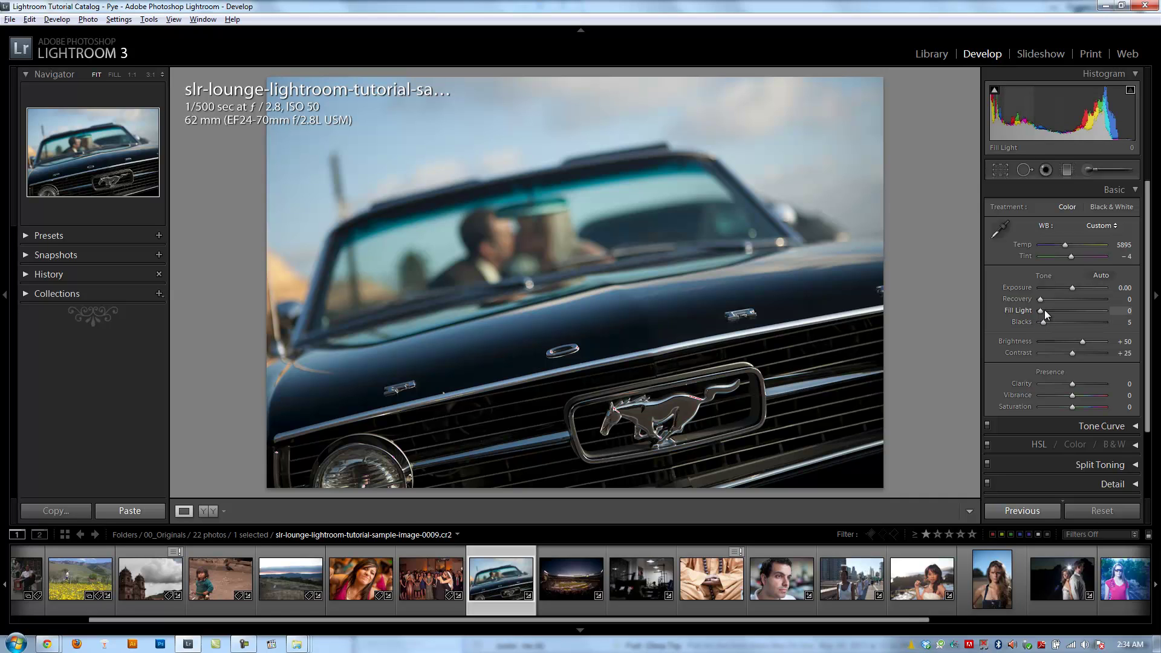
pyautogui.moveTo(1040, 310); pyautogui.dragTo(1060, 320)
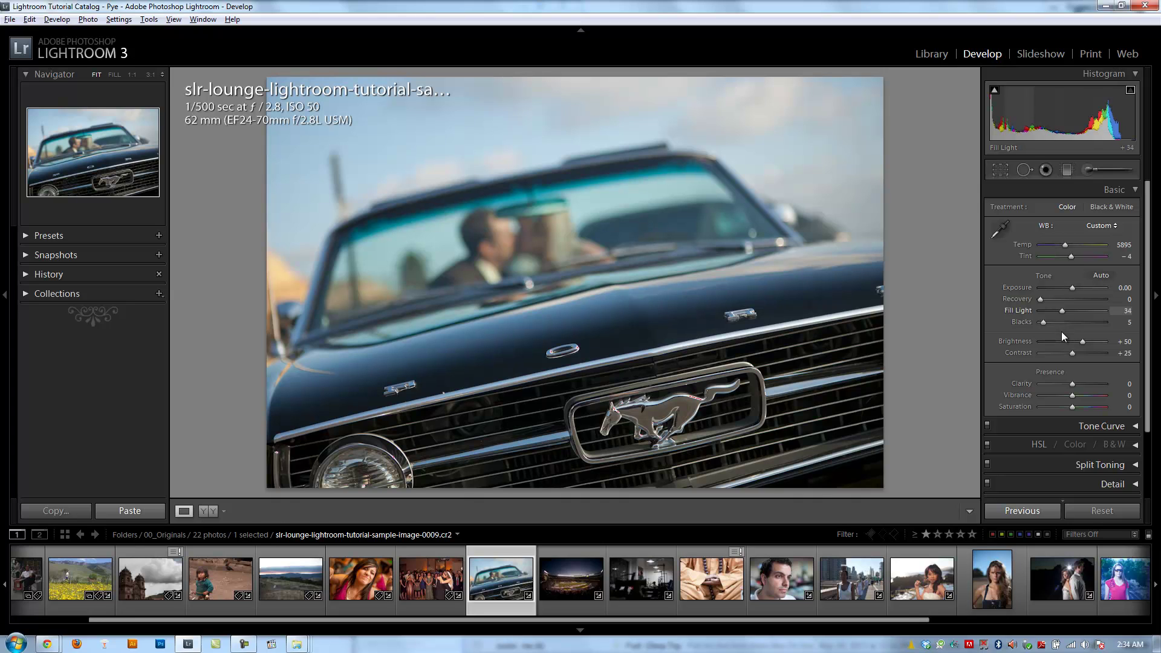
pyautogui.doubleClick(1023, 322)
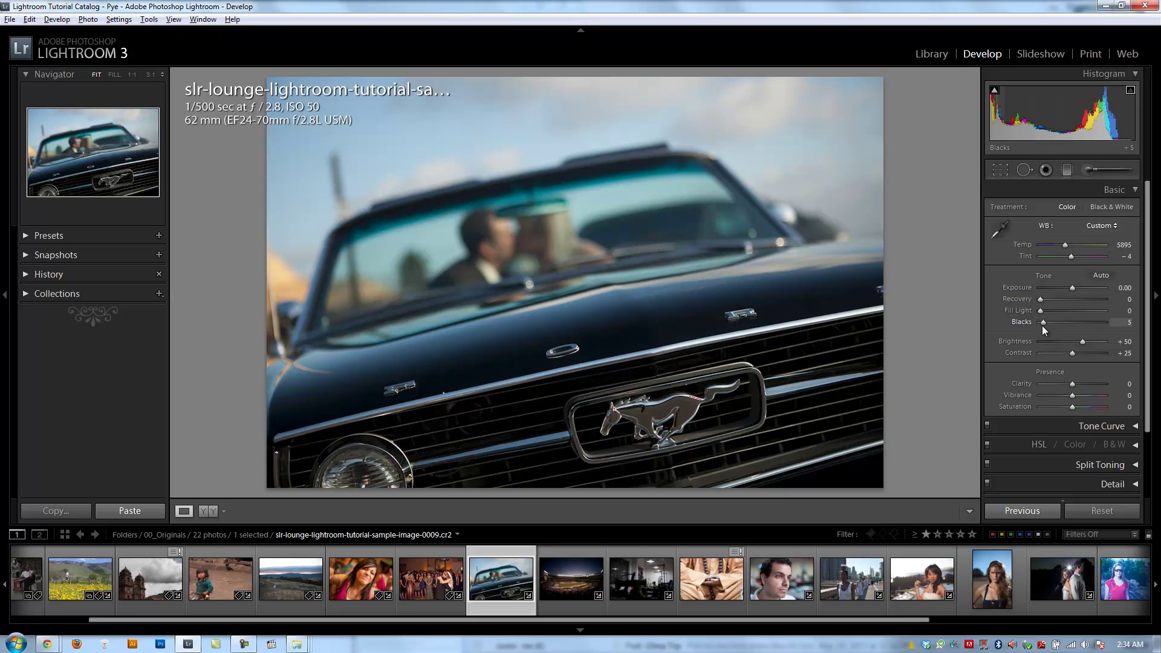
pyautogui.moveTo(1042, 323); pyautogui.dragTo(1036, 323)
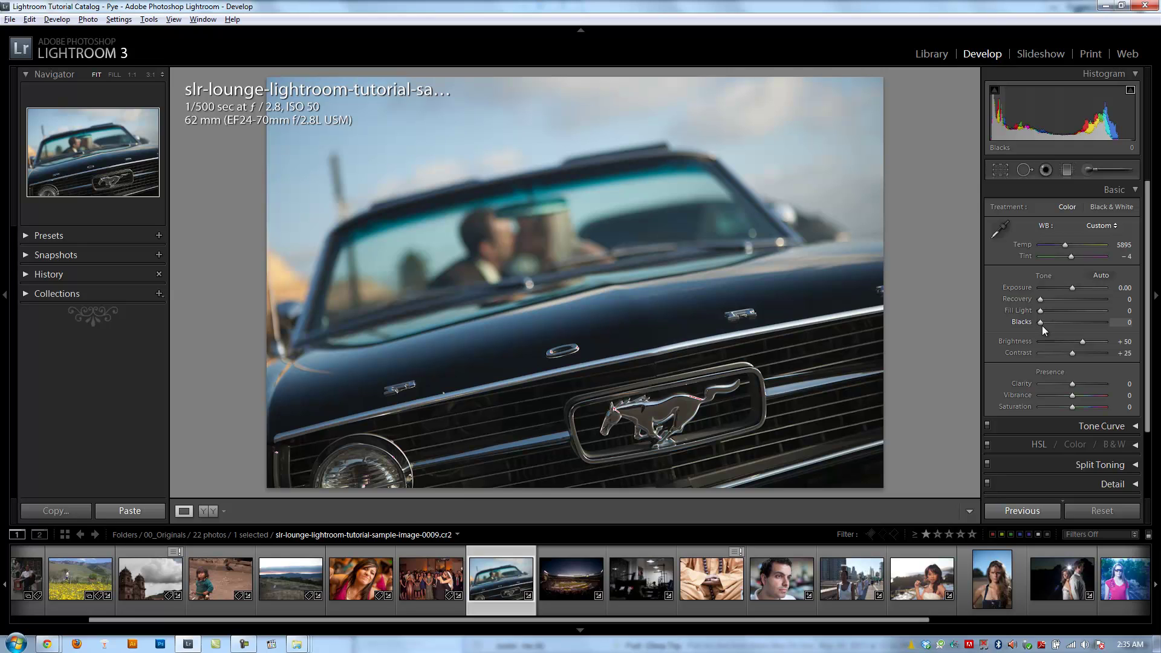
pyautogui.moveTo(1051, 322); pyautogui.dragTo(1066, 328)
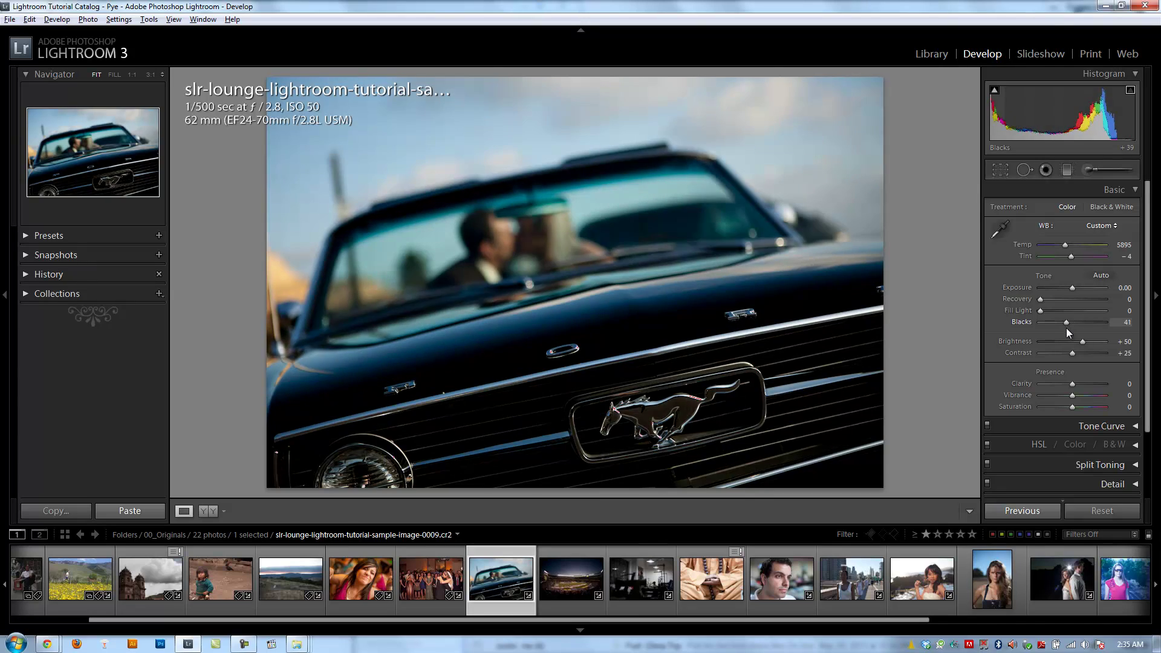
pyautogui.doubleClick(1021, 322)
pyautogui.press('j')
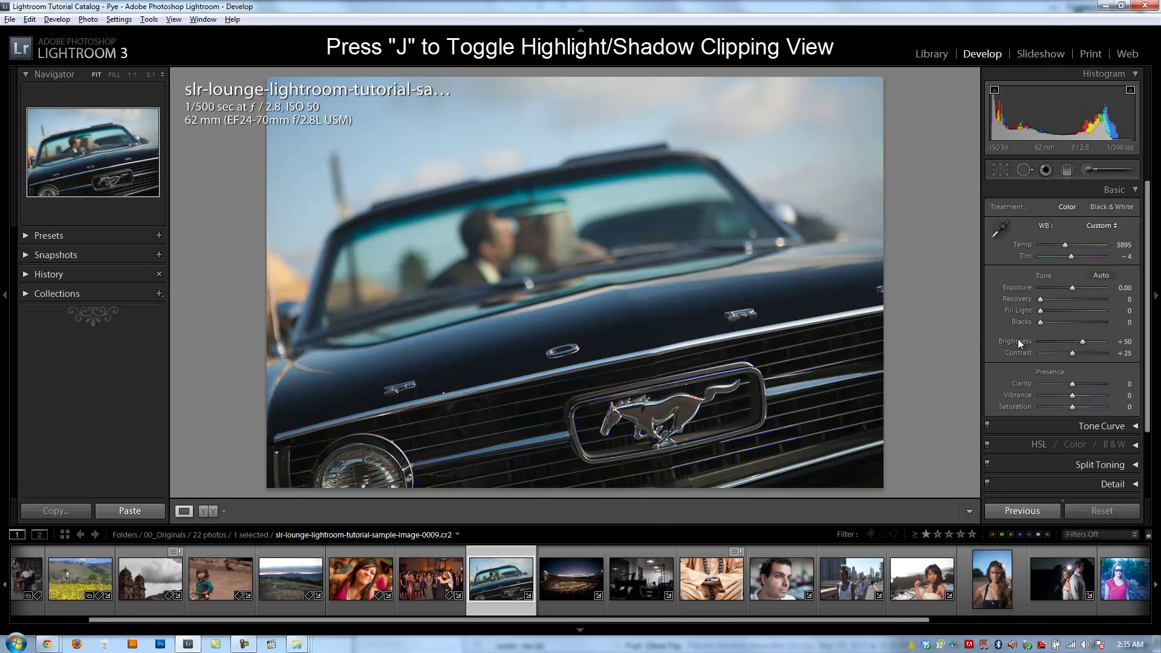
pyautogui.moveTo(1043, 319)
pyautogui.mouseDown()
pyautogui.moveTo(1096, 333)
pyautogui.moveTo(1041, 331)
pyautogui.mouseUp()
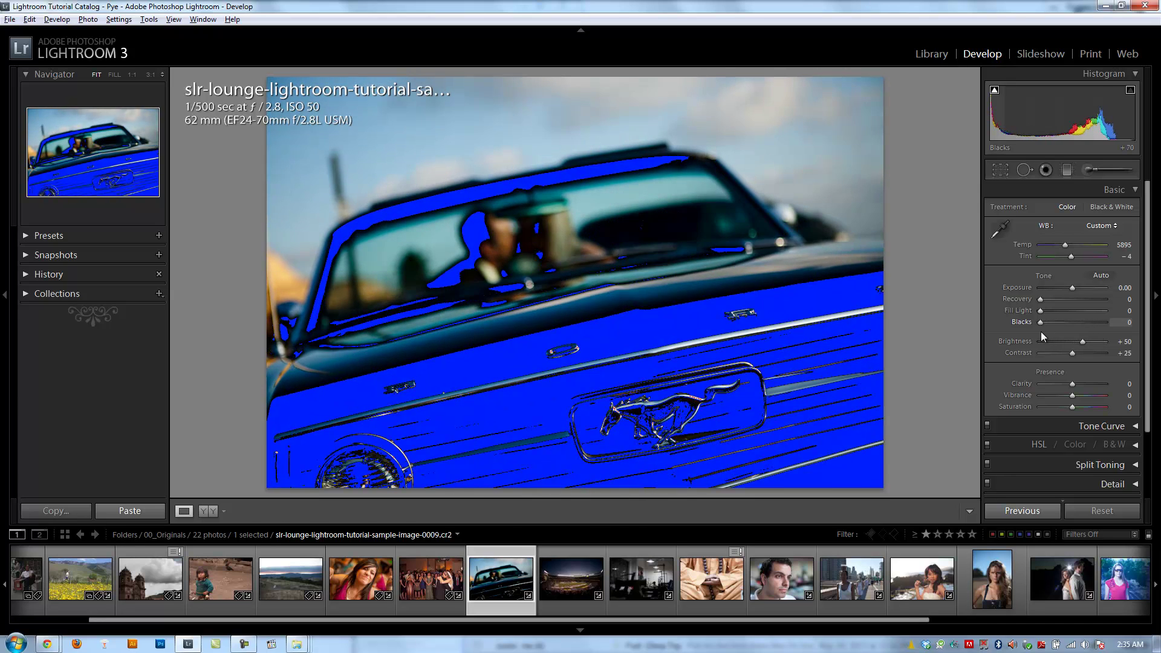
pyautogui.press('j')
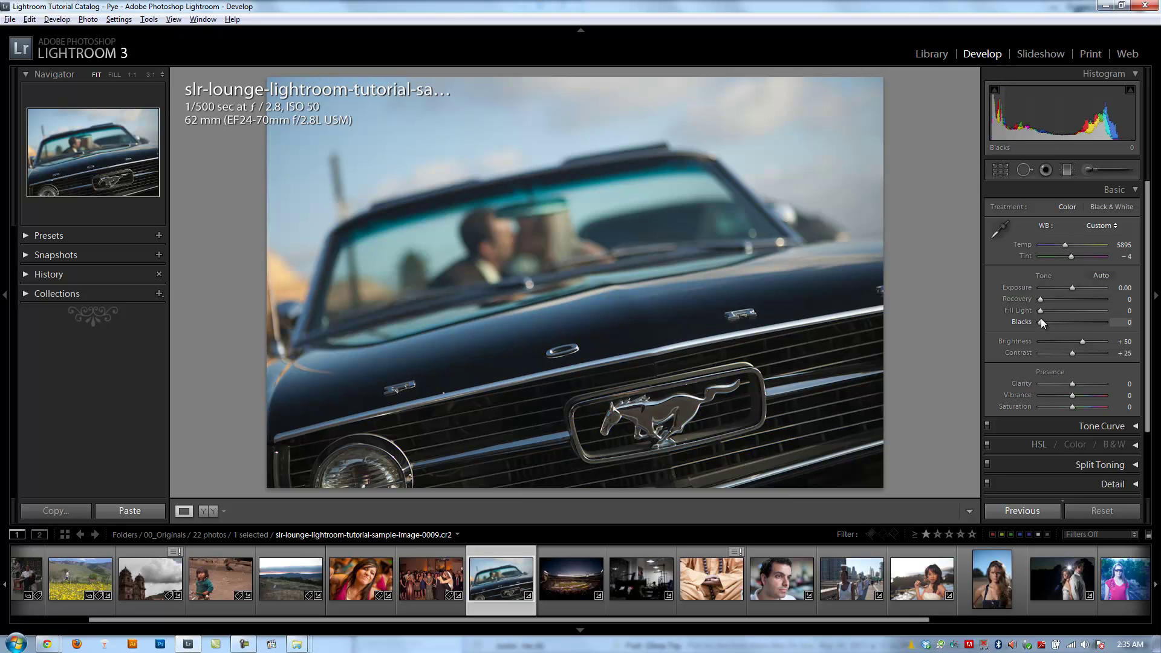
pyautogui.doubleClick(1043, 321)
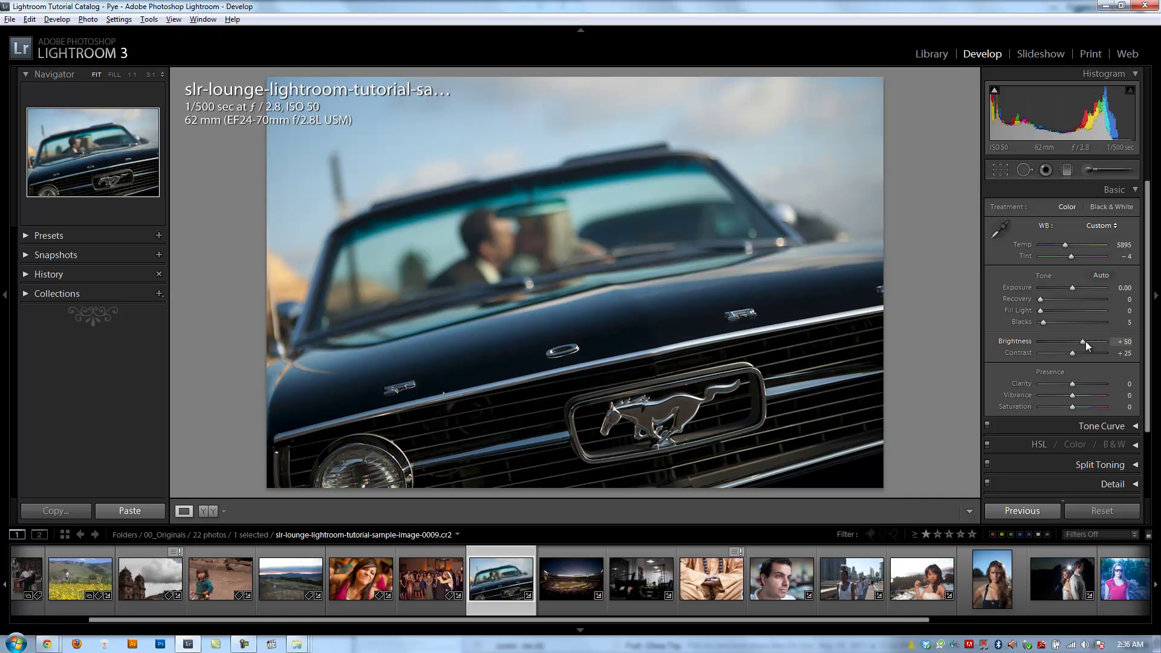
pyautogui.moveTo(1084, 342); pyautogui.dragTo(1030, 347)
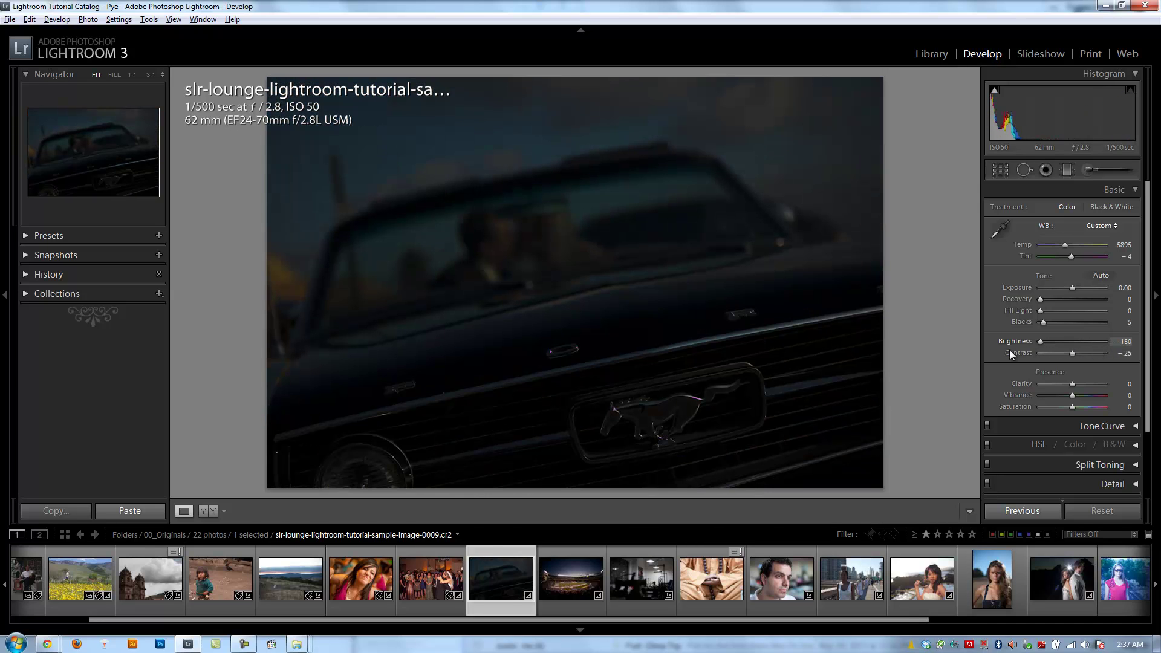
pyautogui.doubleClick(1044, 338)
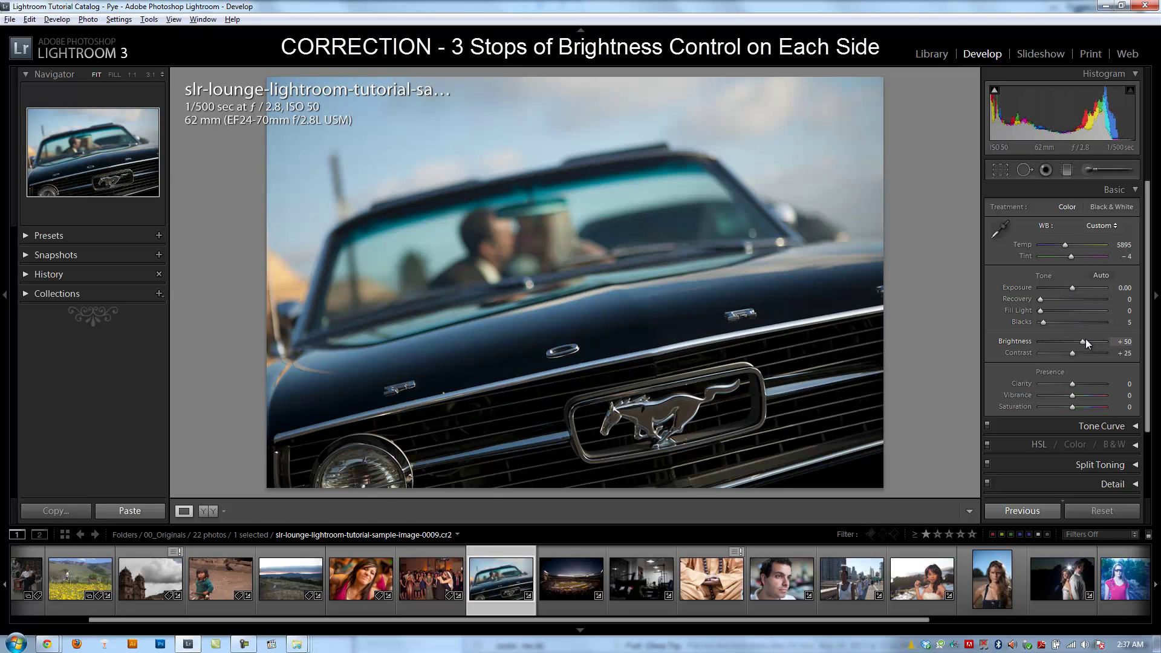
pyautogui.click(1123, 342)
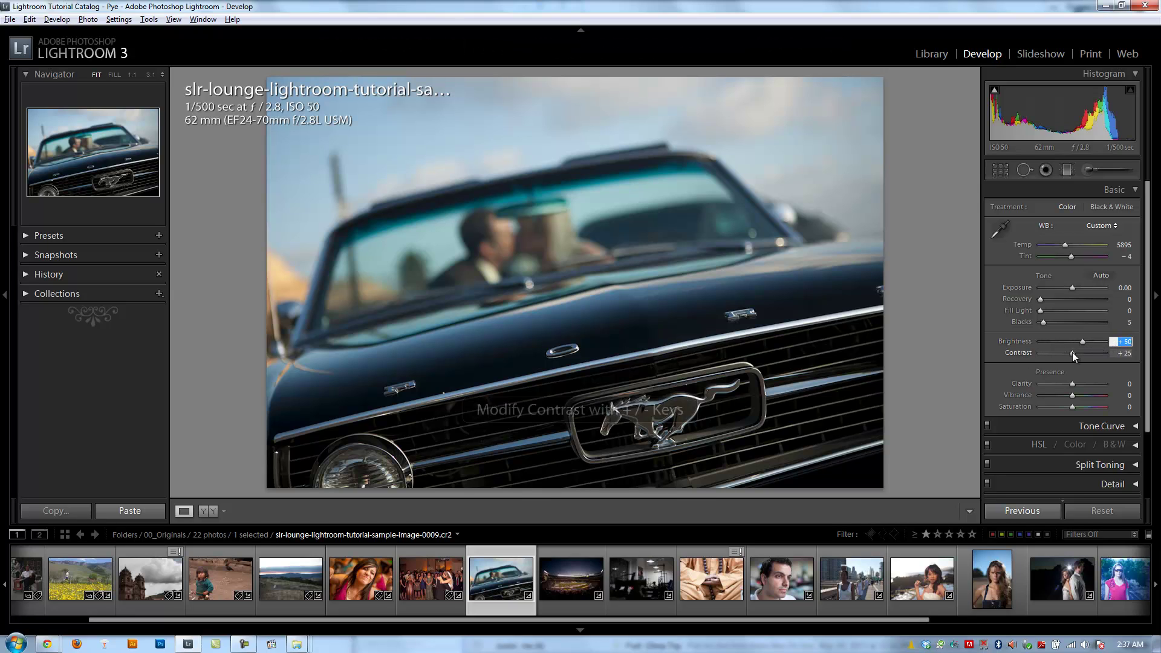
pyautogui.moveTo(1072, 352)
pyautogui.mouseDown()
pyautogui.moveTo(1111, 358)
pyautogui.moveTo(1028, 361)
pyautogui.moveTo(1057, 353)
pyautogui.mouseUp()
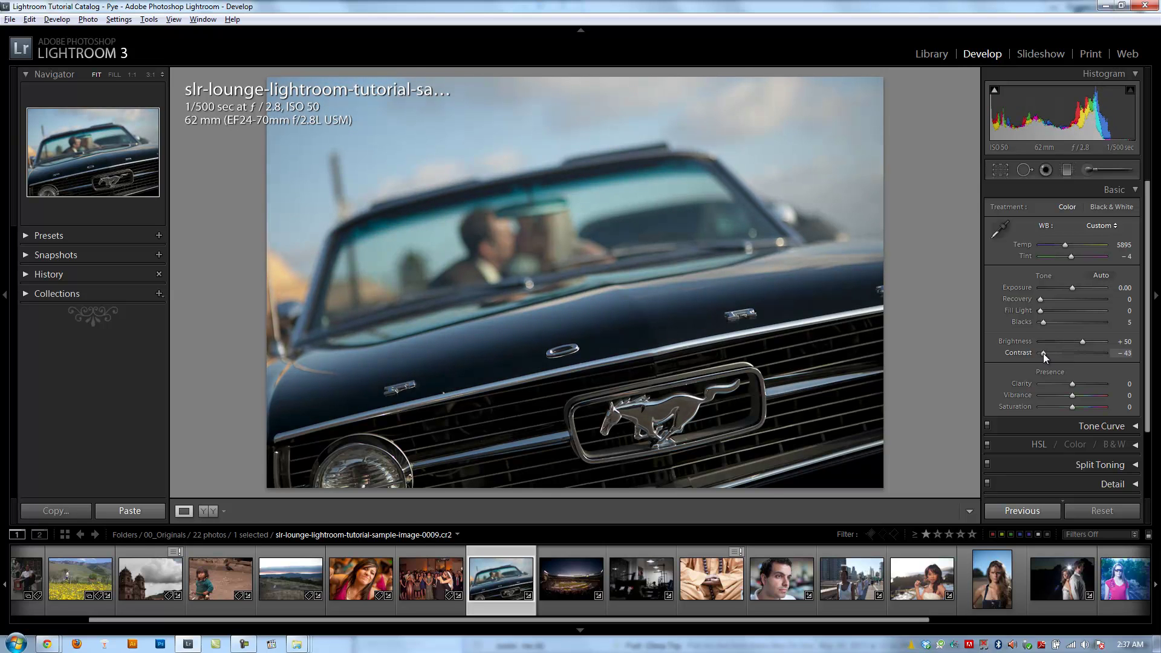
pyautogui.doubleClick(1029, 354)
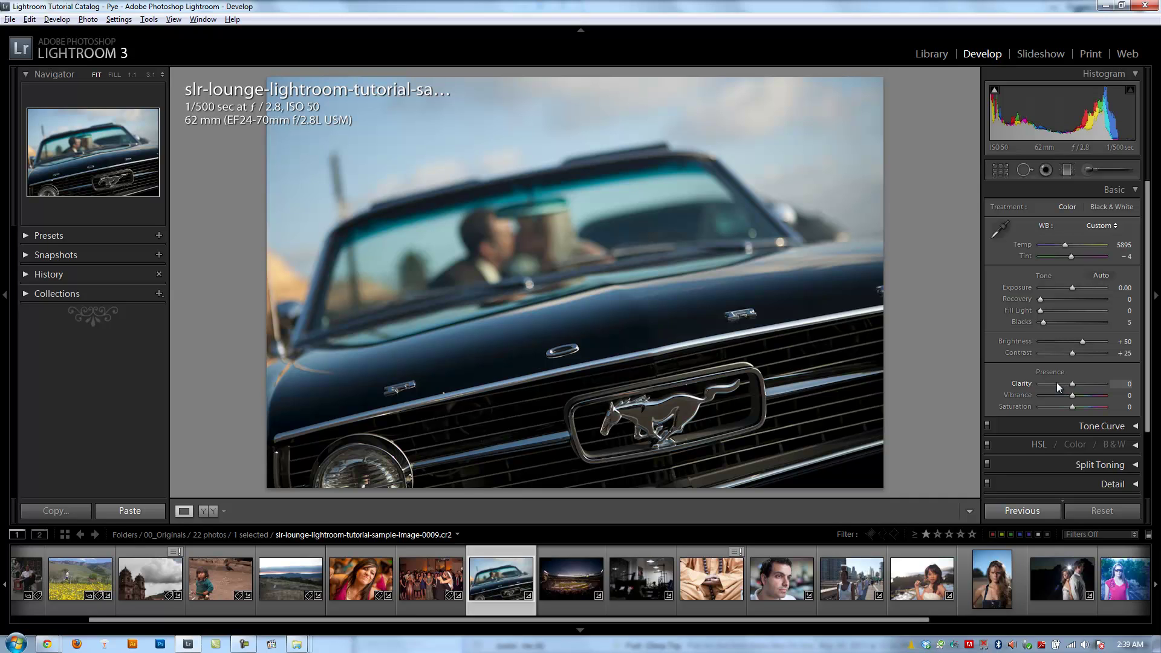
# Step: Try Clarity across its range, reset it to 0, then raise it to +100
pyautogui.click(1074, 383)
pyautogui.moveTo(1079, 387); pyautogui.dragTo(1025, 395)
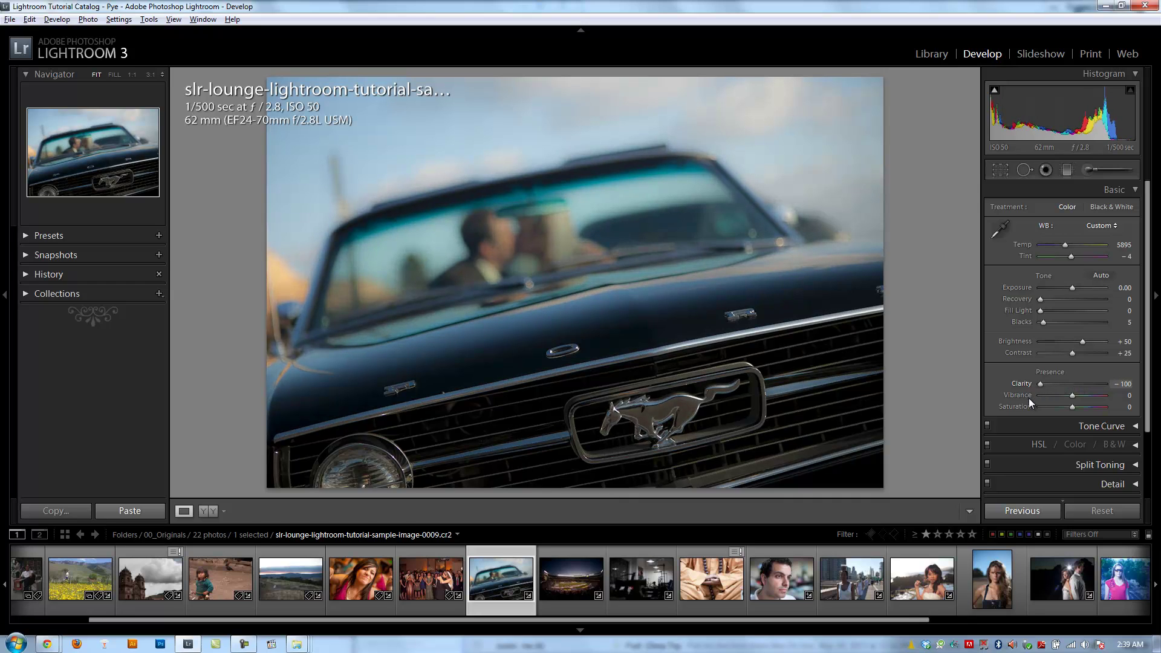
pyautogui.moveTo(1035, 399); pyautogui.dragTo(1064, 403)
pyautogui.doubleClick(1062, 386)
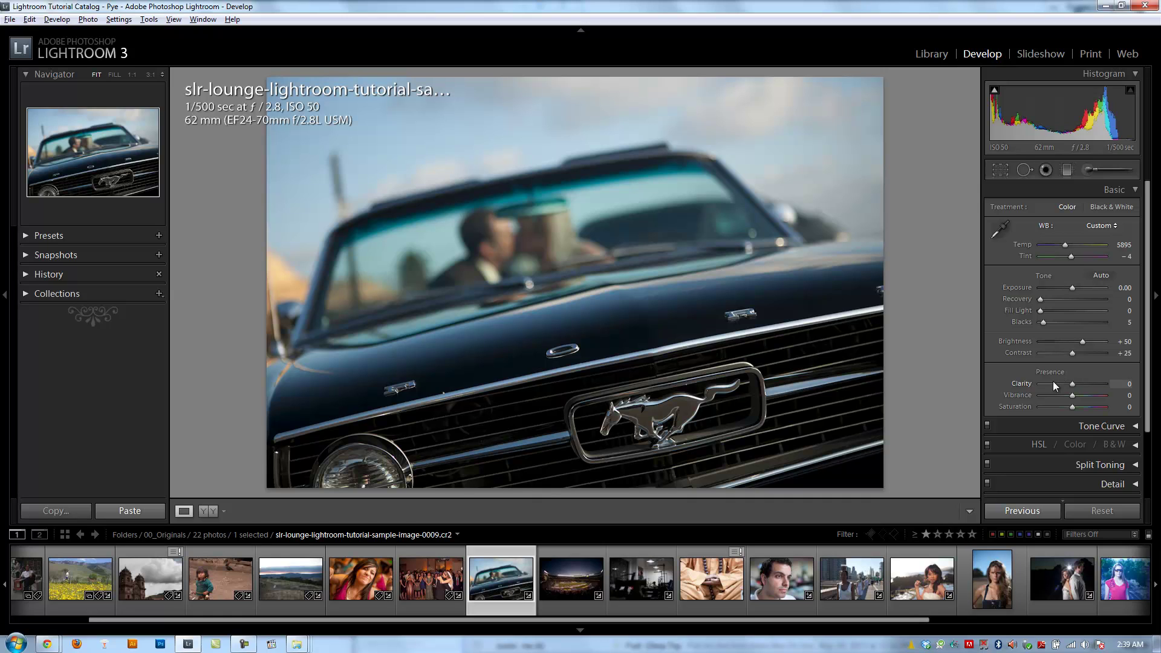
pyautogui.moveTo(1055, 384); pyautogui.dragTo(1081, 393)
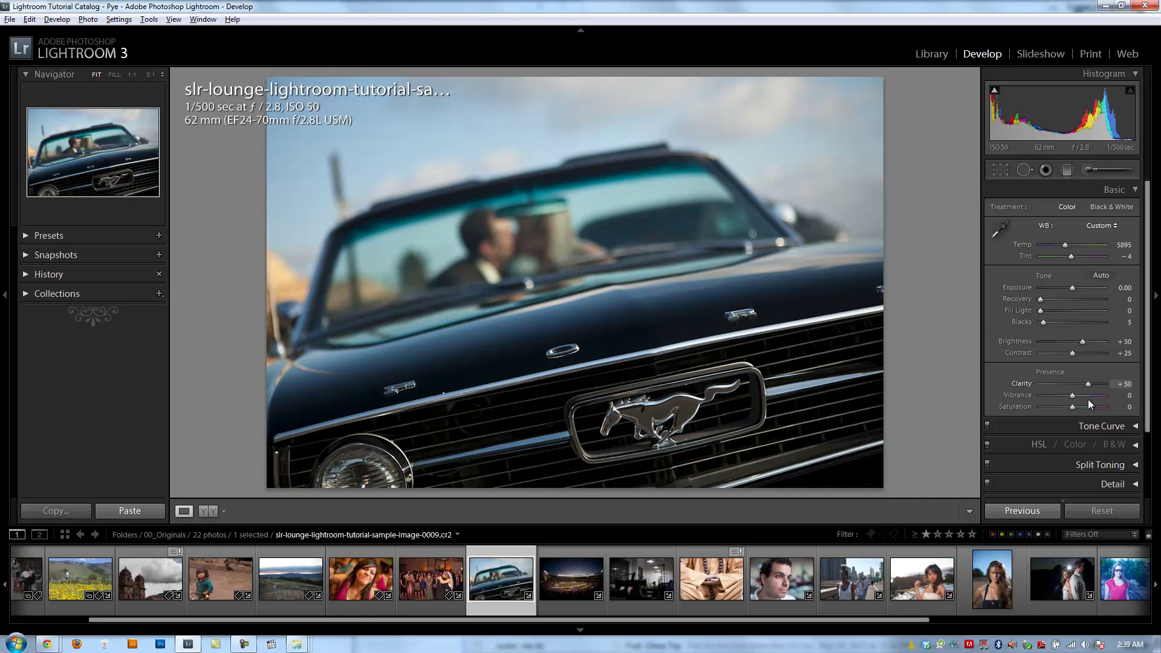
pyautogui.moveTo(1089, 385)
pyautogui.mouseDown()
pyautogui.moveTo(1079, 388)
pyautogui.moveTo(1104, 386)
pyautogui.mouseUp()
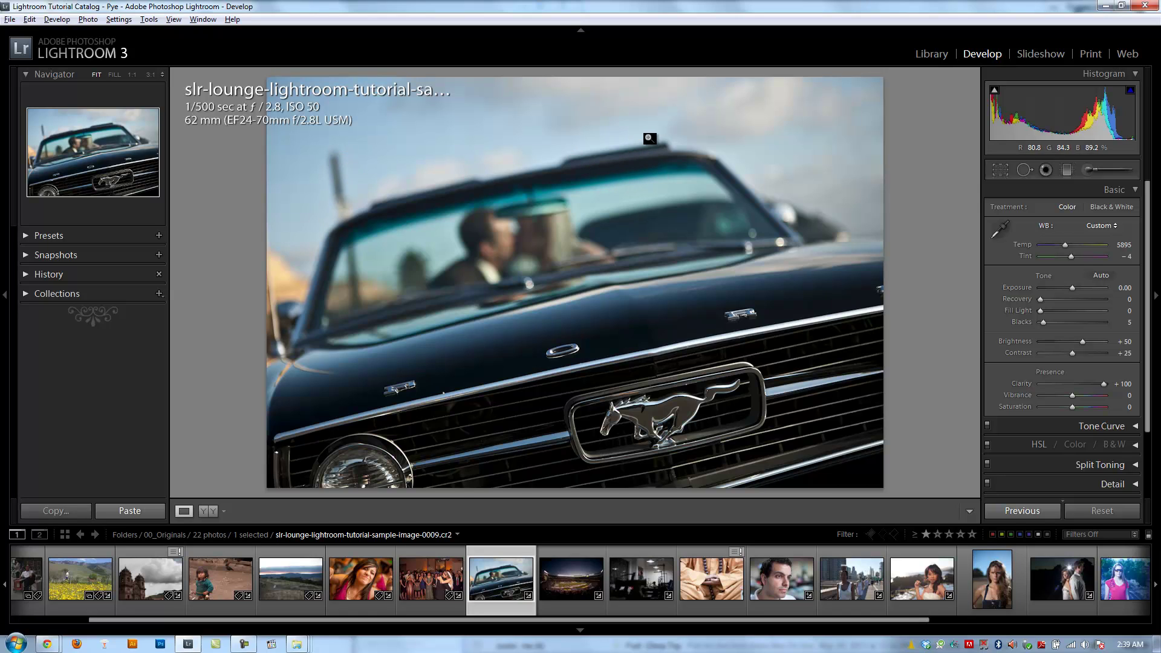
pyautogui.click(1089, 169)
pyautogui.click(1074, 210)
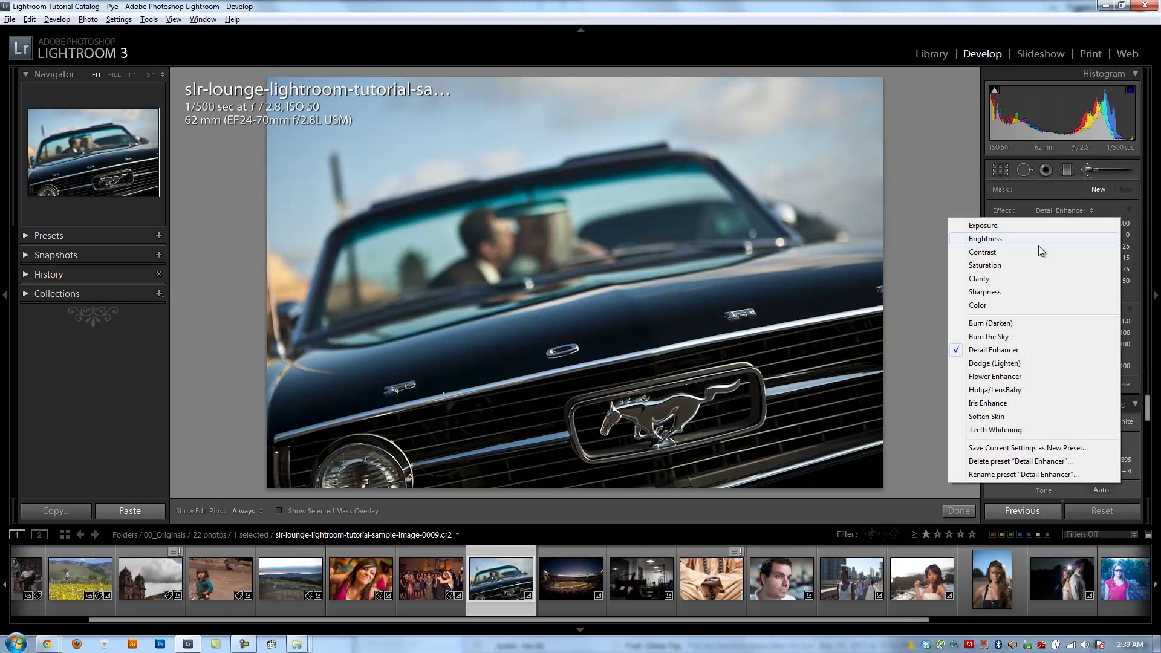
pyautogui.click(1007, 279)
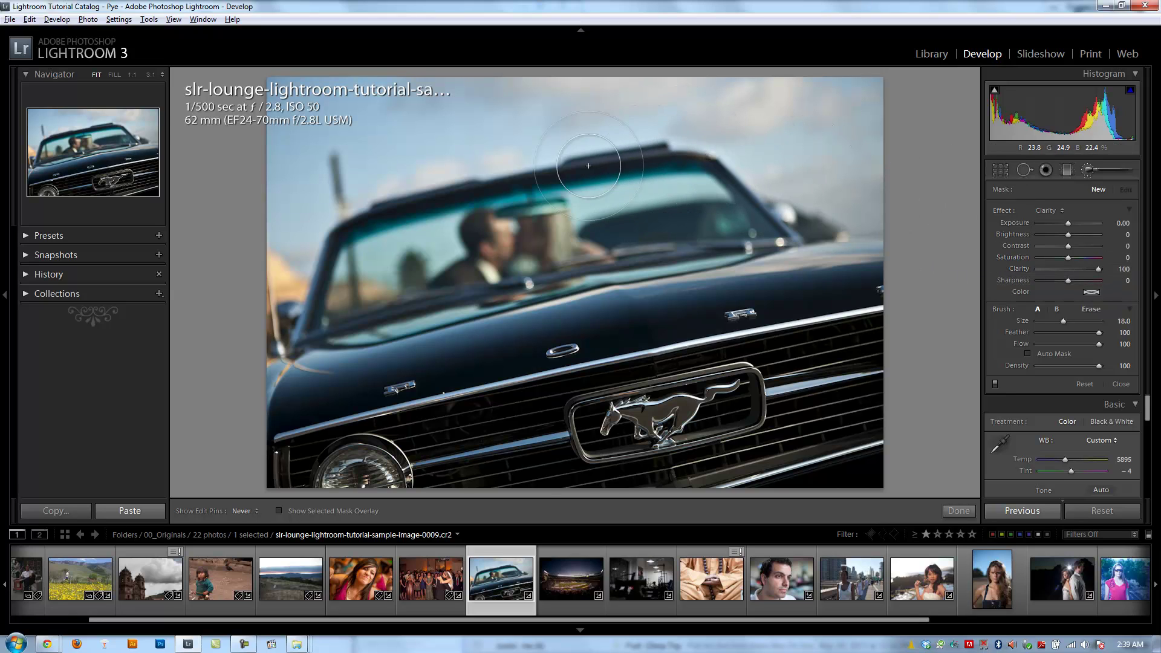
pyautogui.scroll(-3, 507, 150)
pyautogui.moveTo(708, 158)
pyautogui.mouseDown()
pyautogui.moveTo(339, 182)
pyautogui.moveTo(342, 223)
pyautogui.moveTo(339, 154)
pyautogui.moveTo(338, 206)
pyautogui.moveTo(325, 160)
pyautogui.moveTo(353, 158)
pyautogui.moveTo(354, 205)
pyautogui.moveTo(338, 211)
pyautogui.moveTo(346, 181)
pyautogui.mouseUp()
pyautogui.press('h')
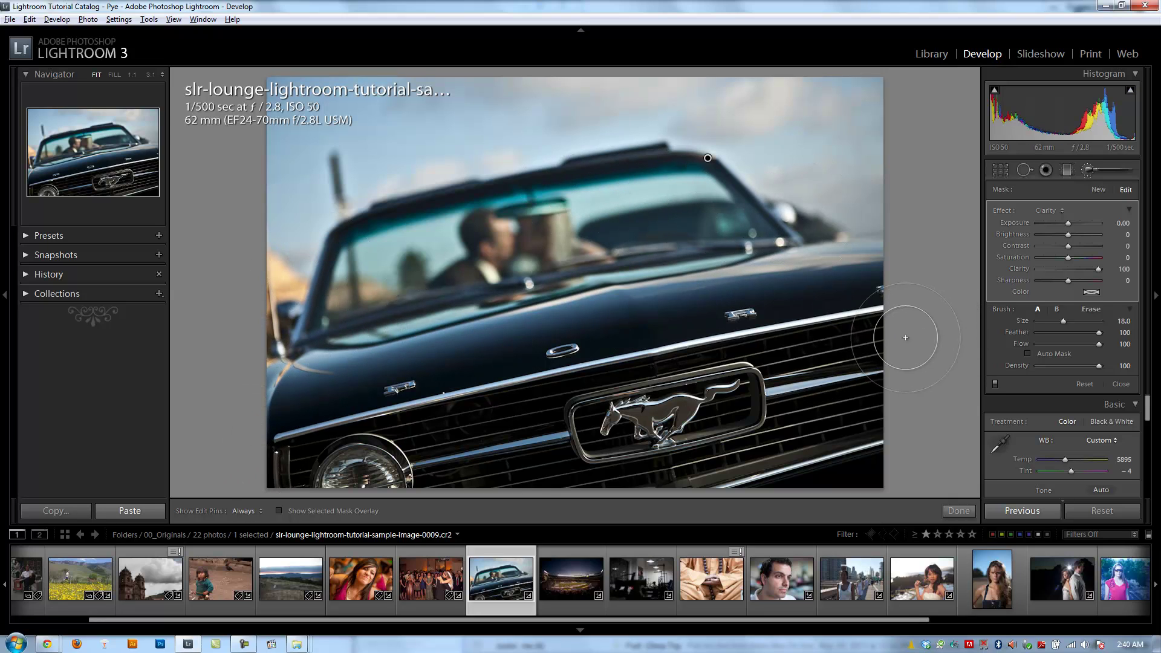
pyautogui.press('h')
pyautogui.click(1086, 388)
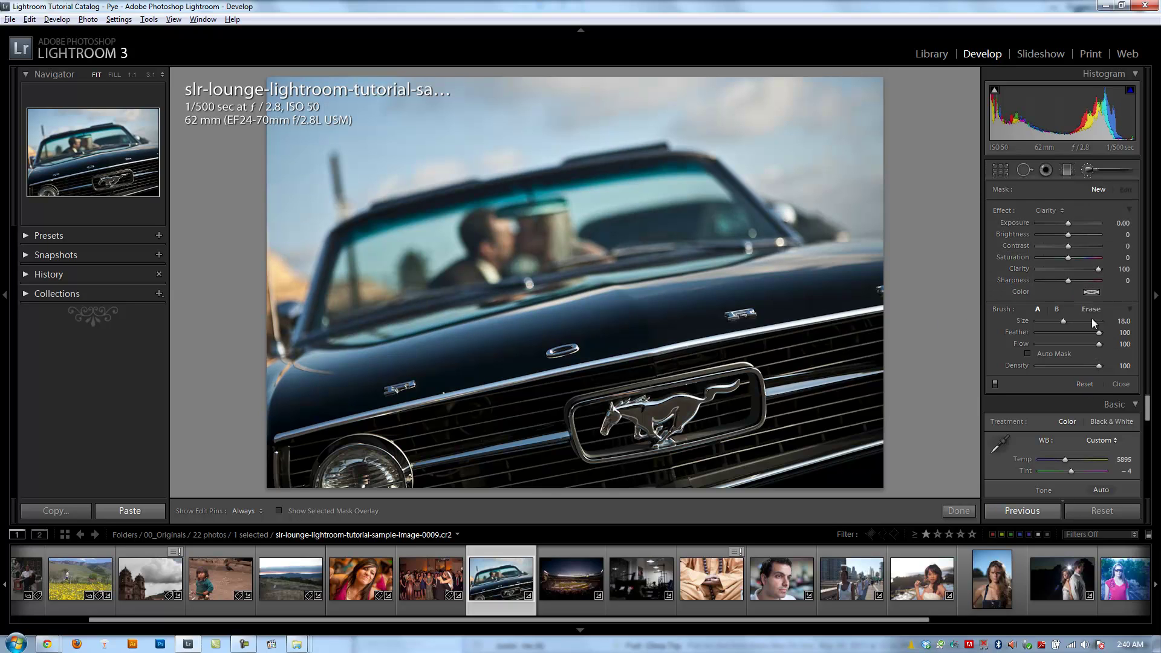
pyautogui.click(1084, 172)
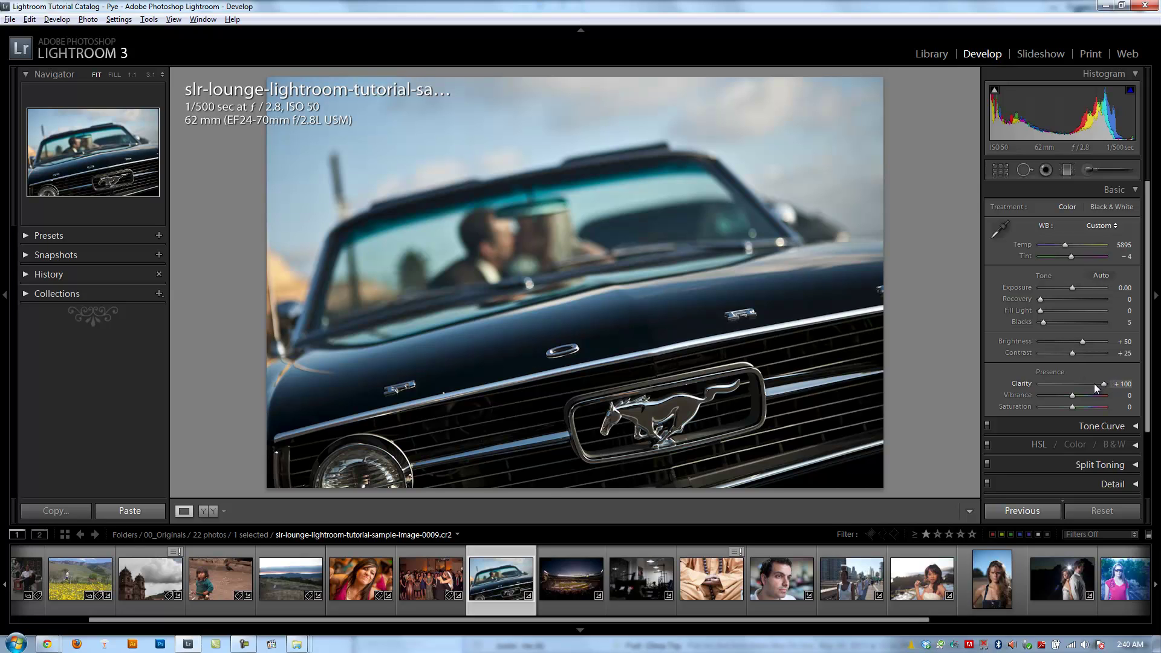
# Step: Try negative Clarity values of -100 and about -49, then reset Clarity to 0
pyautogui.moveTo(1094, 383); pyautogui.dragTo(1040, 386)
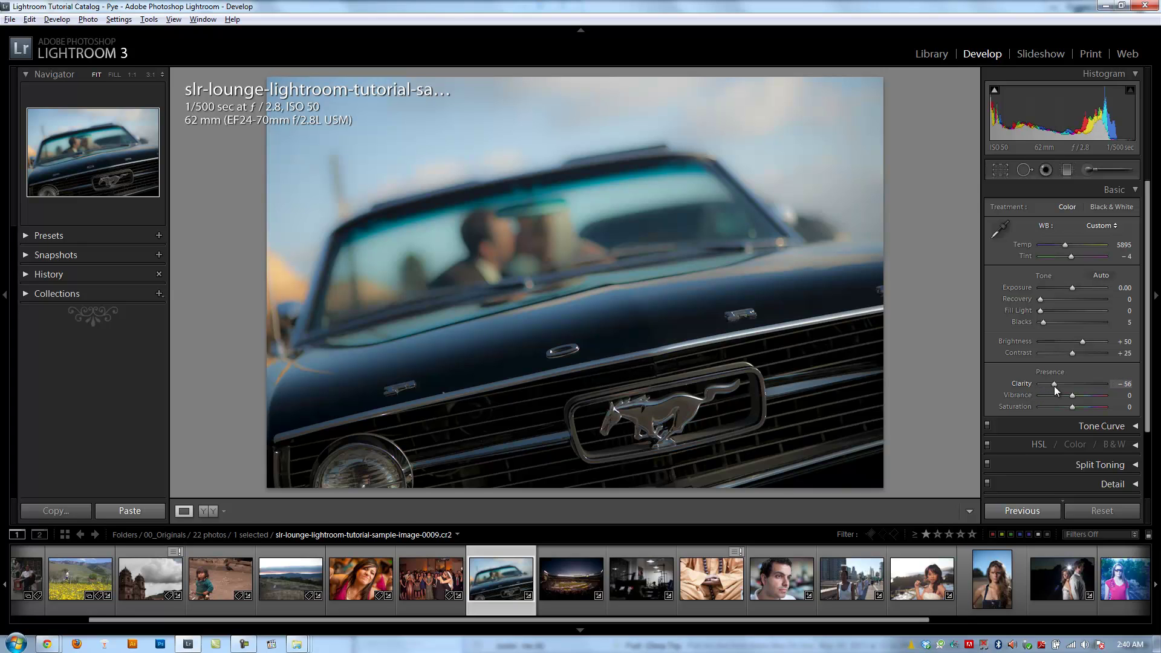
pyautogui.moveTo(1054, 386); pyautogui.dragTo(1057, 386)
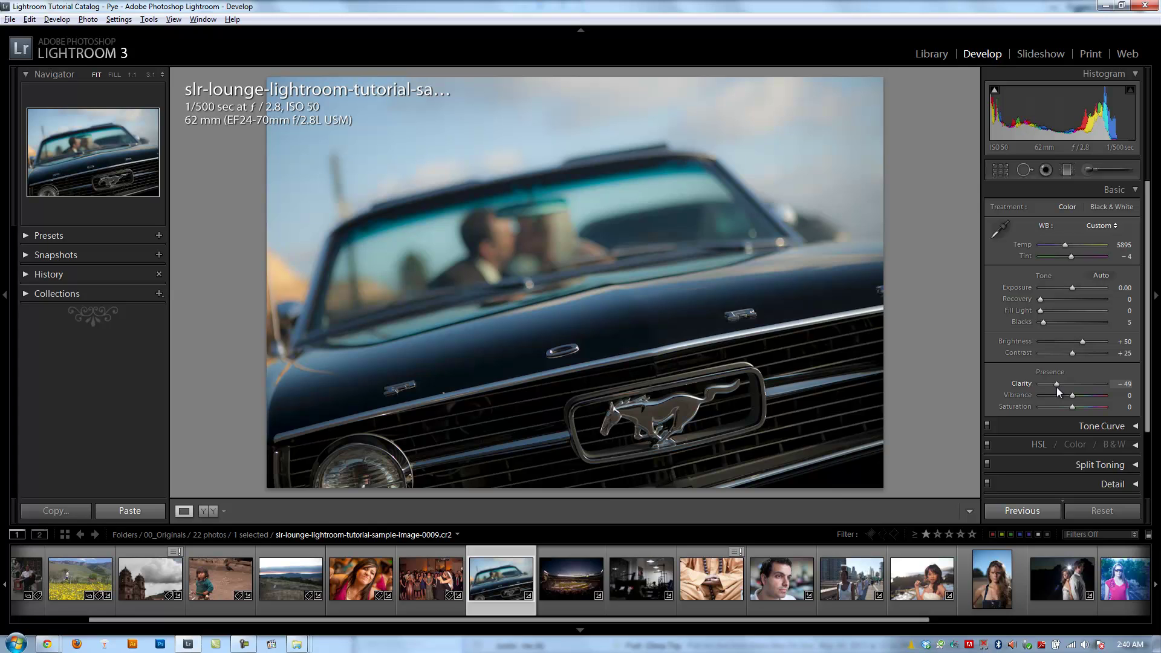
pyautogui.doubleClick(1057, 387)
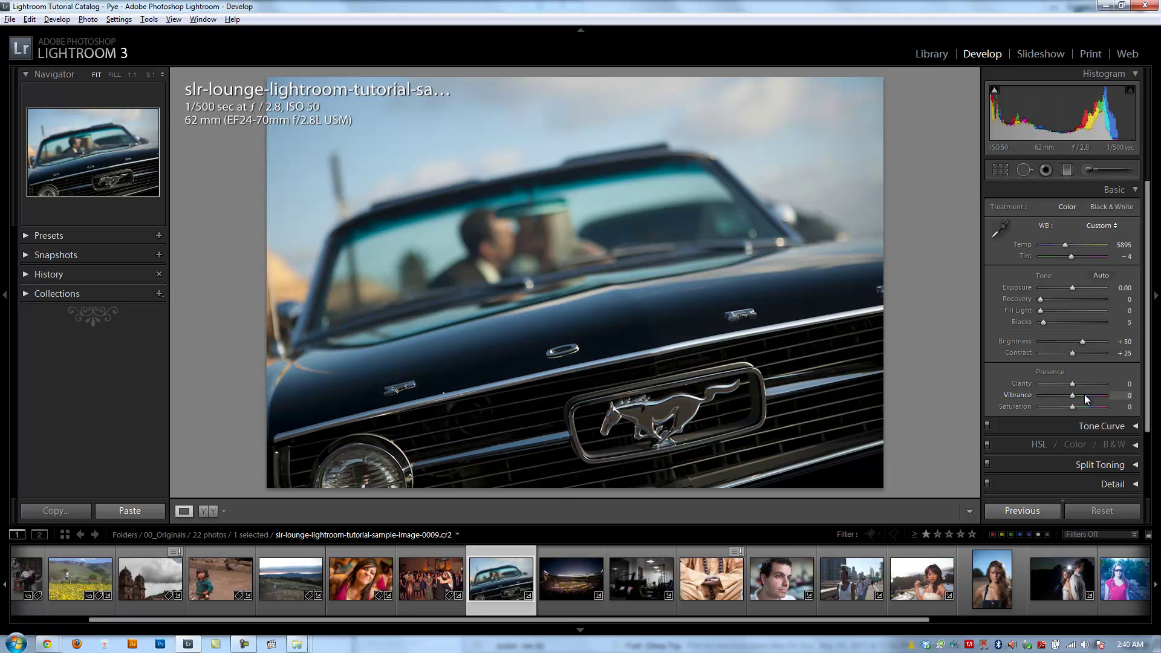
pyautogui.moveTo(1075, 394)
pyautogui.mouseDown()
pyautogui.moveTo(1098, 405)
pyautogui.moveTo(1073, 402)
pyautogui.moveTo(1086, 408)
pyautogui.mouseUp()
pyautogui.moveTo(1083, 396); pyautogui.dragTo(1041, 399)
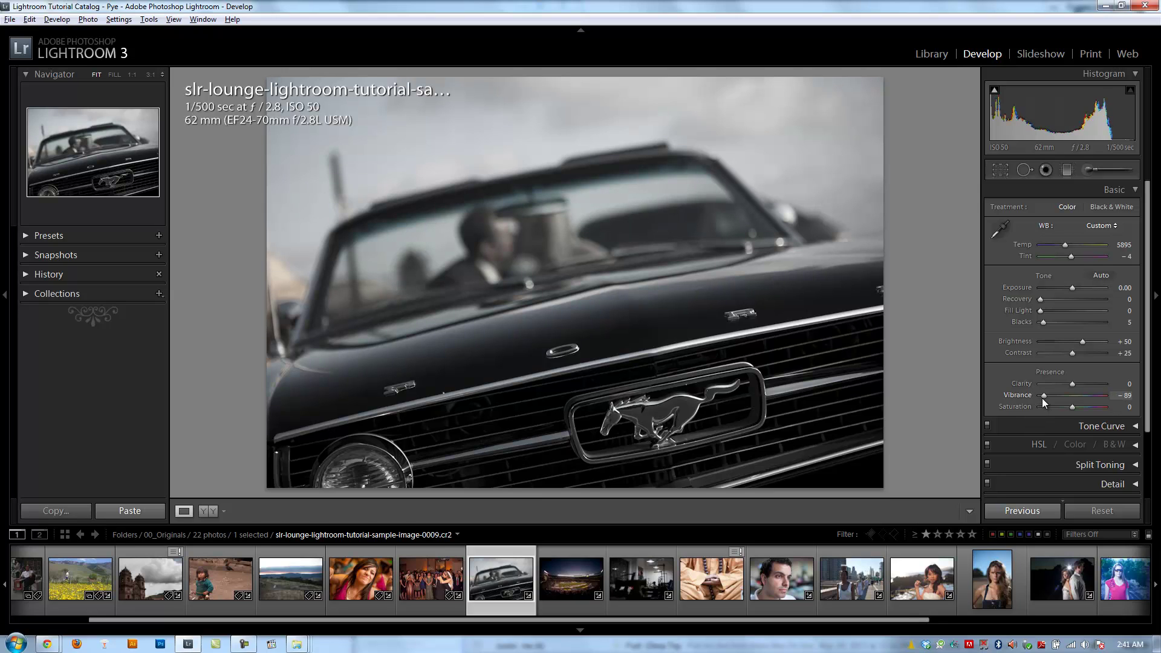
pyautogui.moveTo(1048, 408)
pyautogui.mouseDown()
pyautogui.moveTo(1068, 420)
pyautogui.moveTo(1065, 397)
pyautogui.mouseUp()
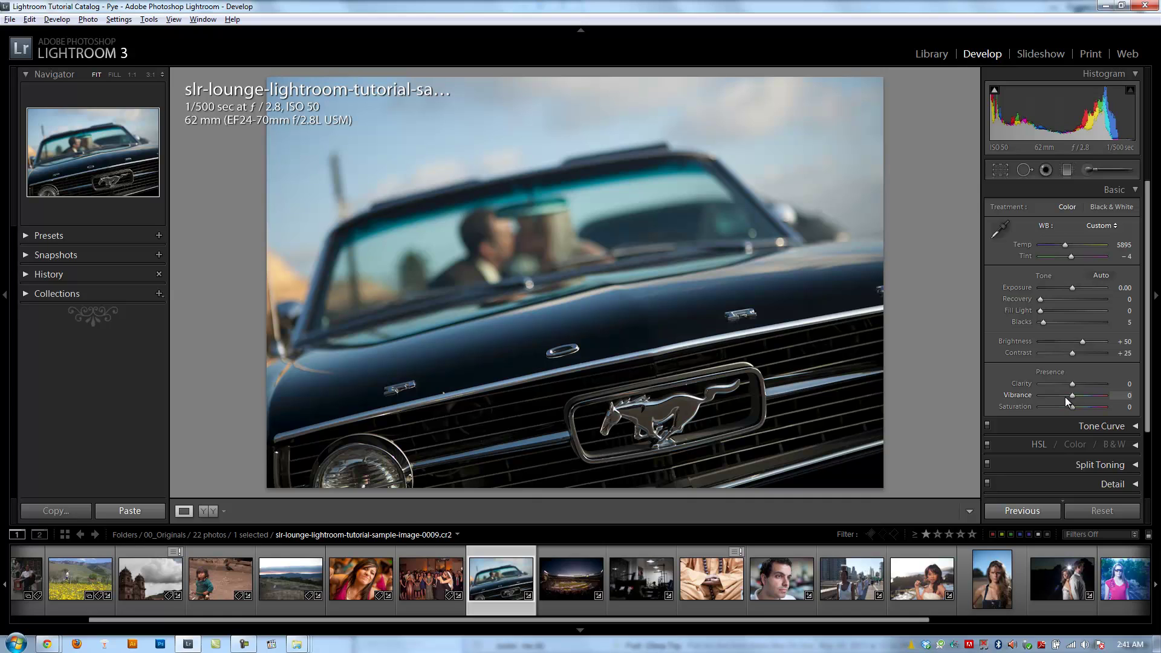
pyautogui.moveTo(1058, 394)
pyautogui.mouseDown()
pyautogui.moveTo(1078, 406)
pyautogui.moveTo(1058, 392)
pyautogui.moveTo(1068, 398)
pyautogui.mouseUp()
# Step: Try Saturation boosts of +12, +39 and +20, resetting to 0 between attempts
pyautogui.moveTo(1074, 406); pyautogui.dragTo(1079, 408)
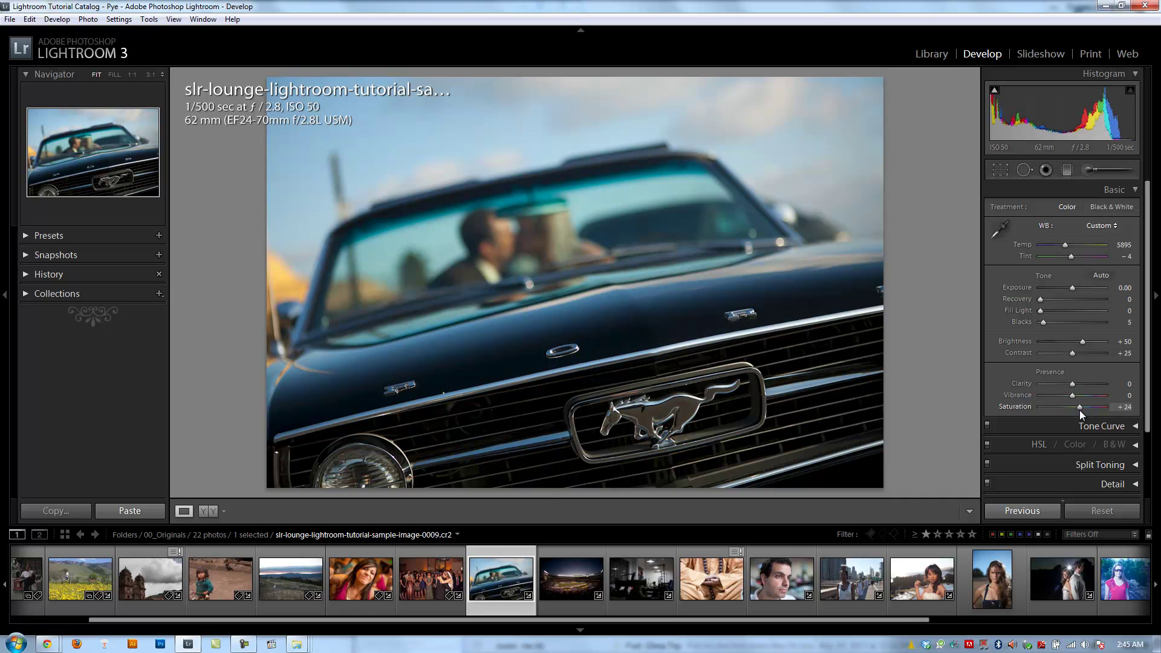
pyautogui.doubleClick(1079, 409)
pyautogui.moveTo(1080, 406); pyautogui.dragTo(1085, 407)
pyautogui.doubleClick(1084, 407)
pyautogui.click(1079, 406)
# Step: Drag Saturation to -100, then Alt-reset Presence to zero Clarity, Vibrance and Saturation
pyautogui.moveTo(1076, 407); pyautogui.dragTo(1035, 409)
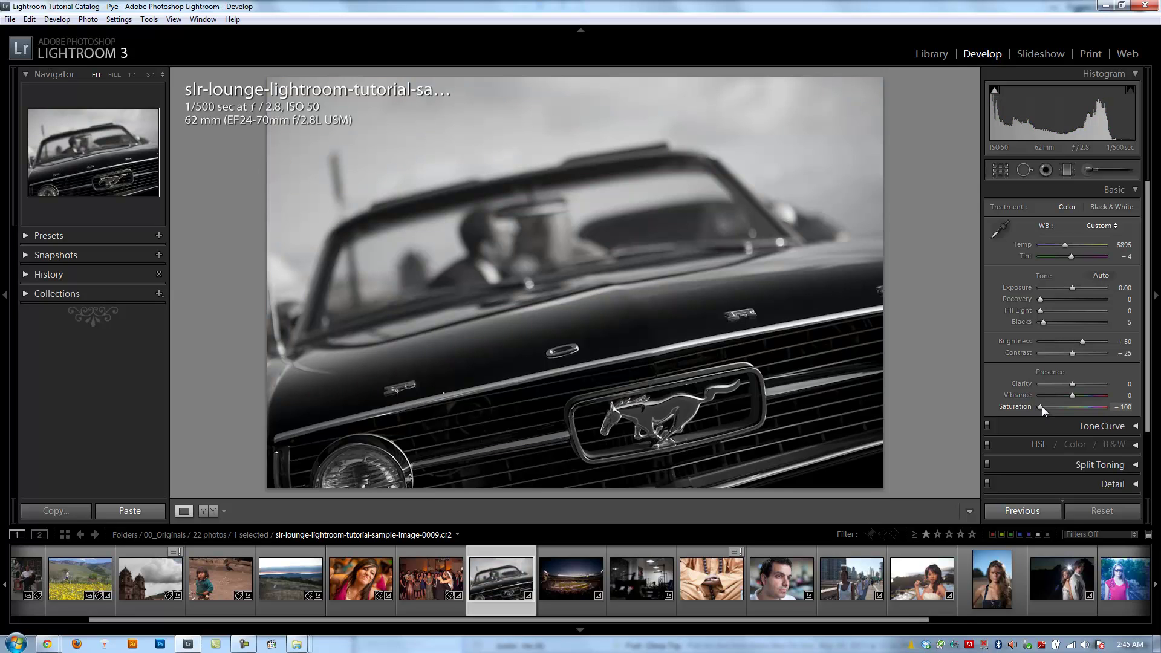
pyautogui.press('alt')
pyautogui.doubleClick(1042, 406)
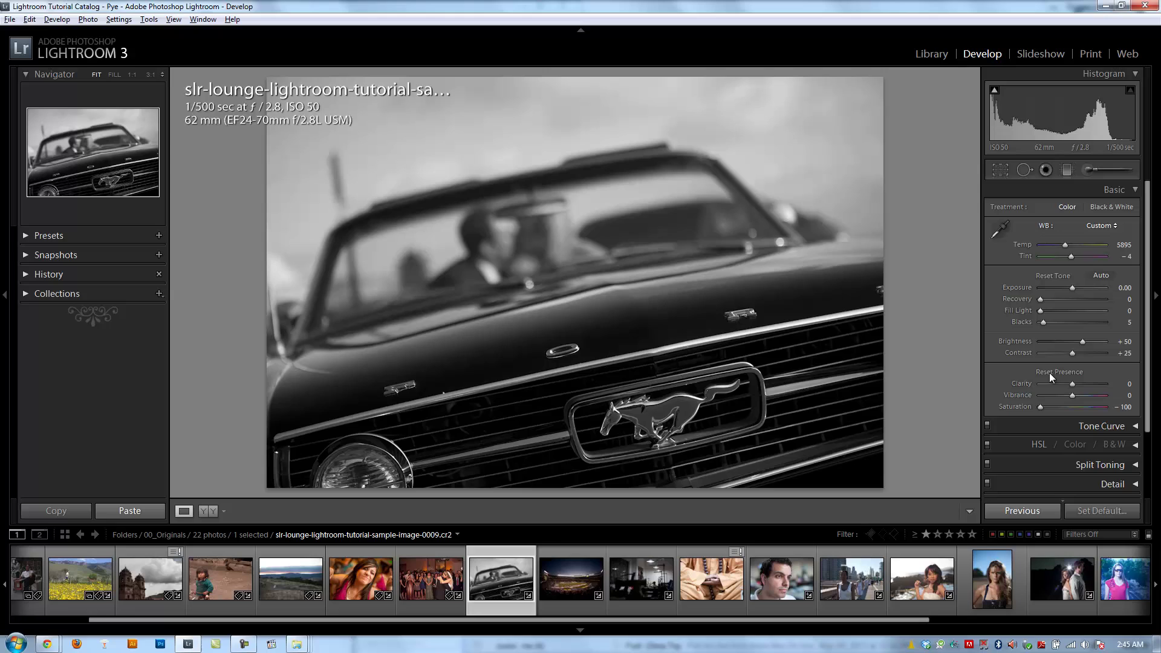